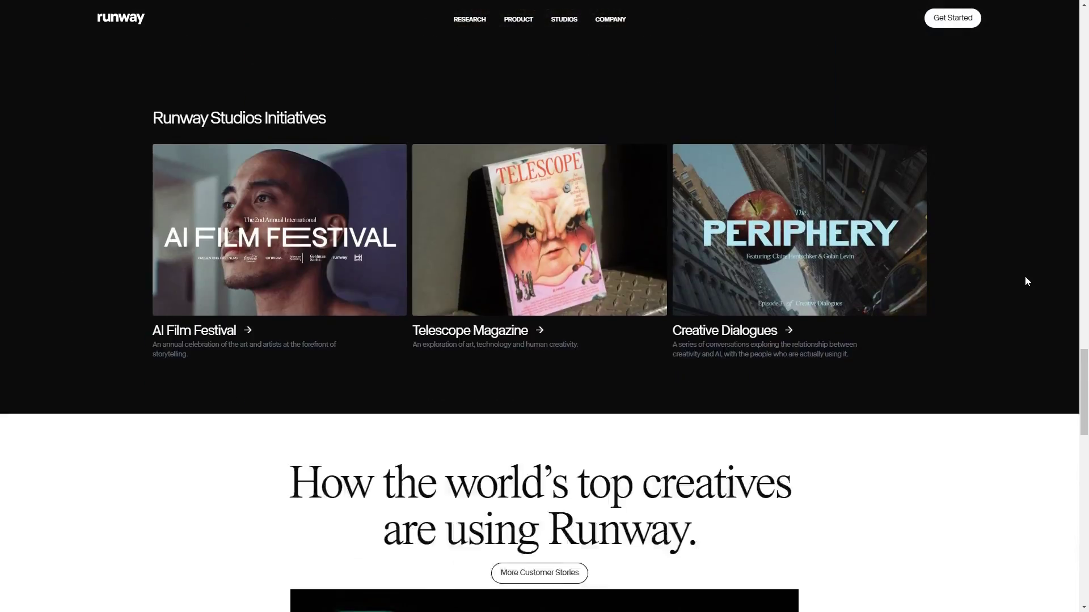
{"action": "scroll", "coordinate": [1026, 280], "scroll_direction": "down", "scroll_amount": 5}
- Sign in to Runway with an existing Google account
{"action": "left_click", "coordinate": [964, 22]}
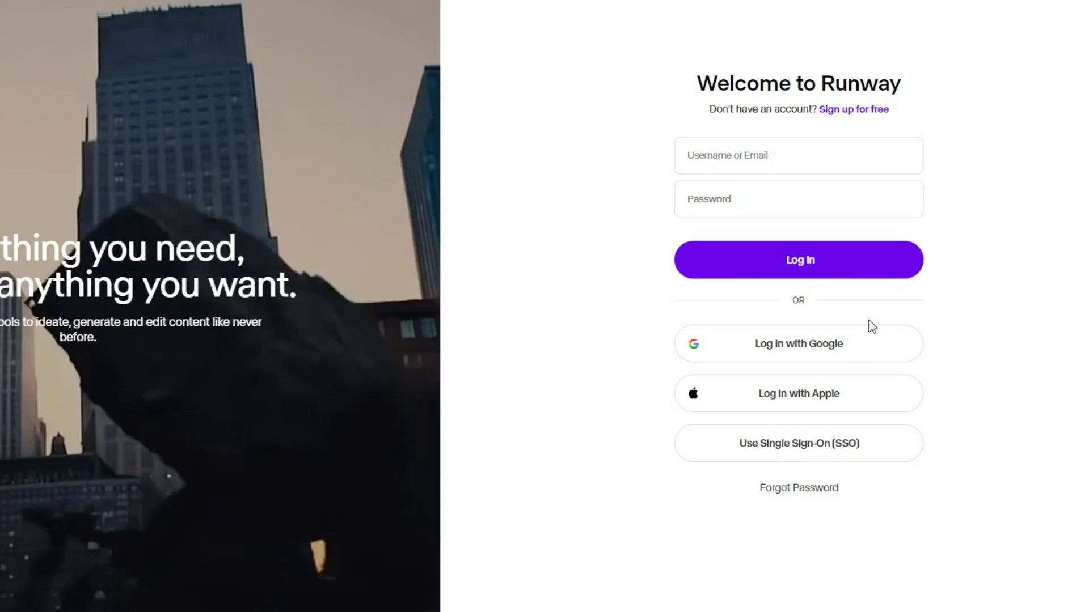
{"action": "left_click", "coordinate": [864, 345]}
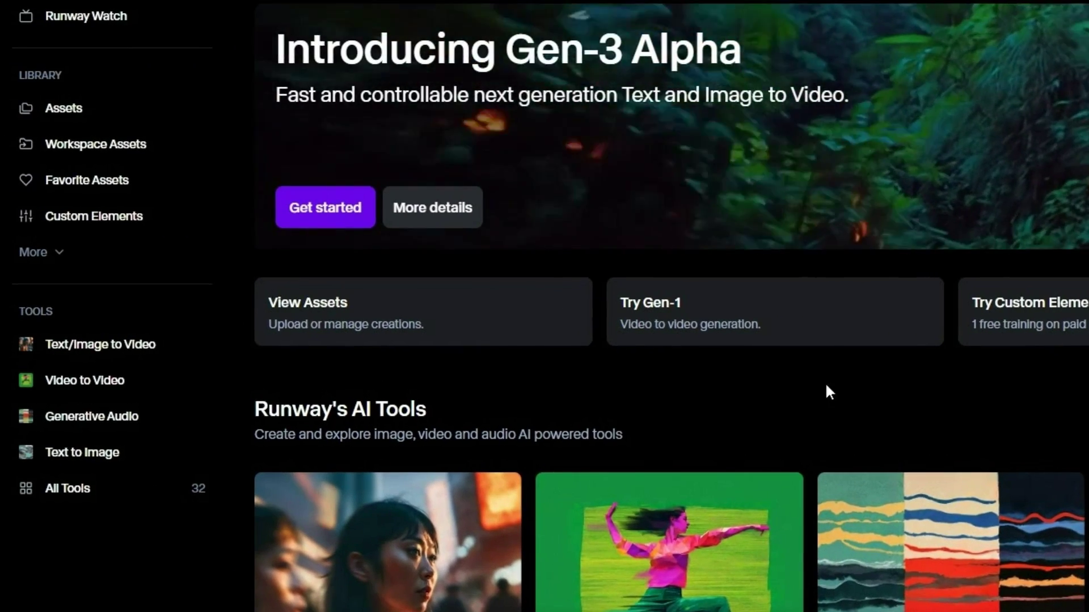
{"action": "left_click", "coordinate": [306, 209]}
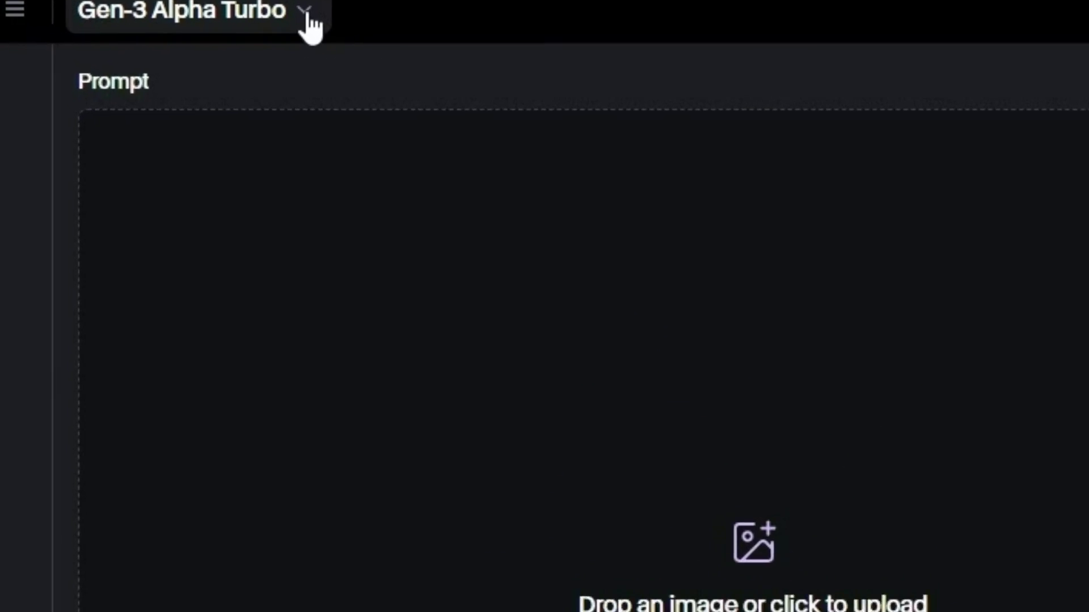
{"action": "left_click", "coordinate": [151, 17]}
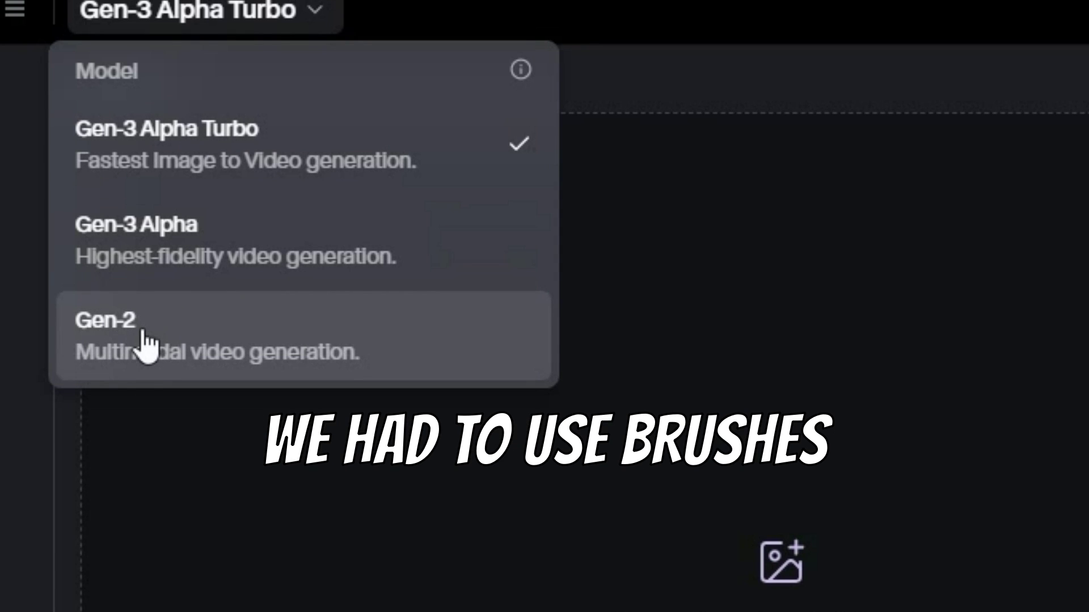
- Keep Gen-3 Alpha Turbo and upload the teddy bear image 3.png as the start frame
{"action": "left_click", "coordinate": [314, 145]}
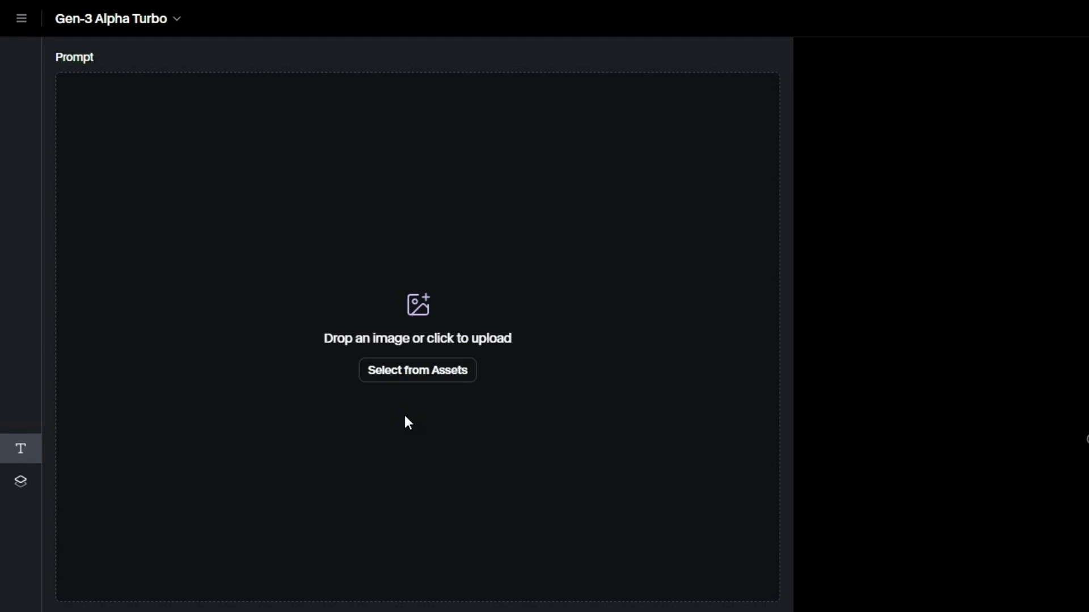
{"action": "left_click", "coordinate": [408, 423]}
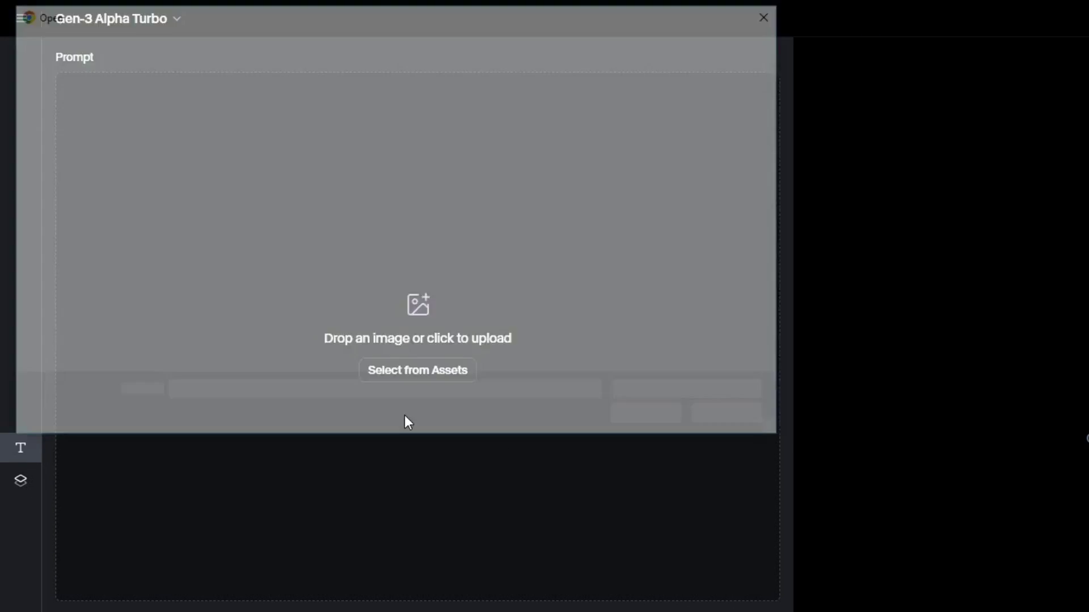
{"action": "left_click", "coordinate": [296, 148]}
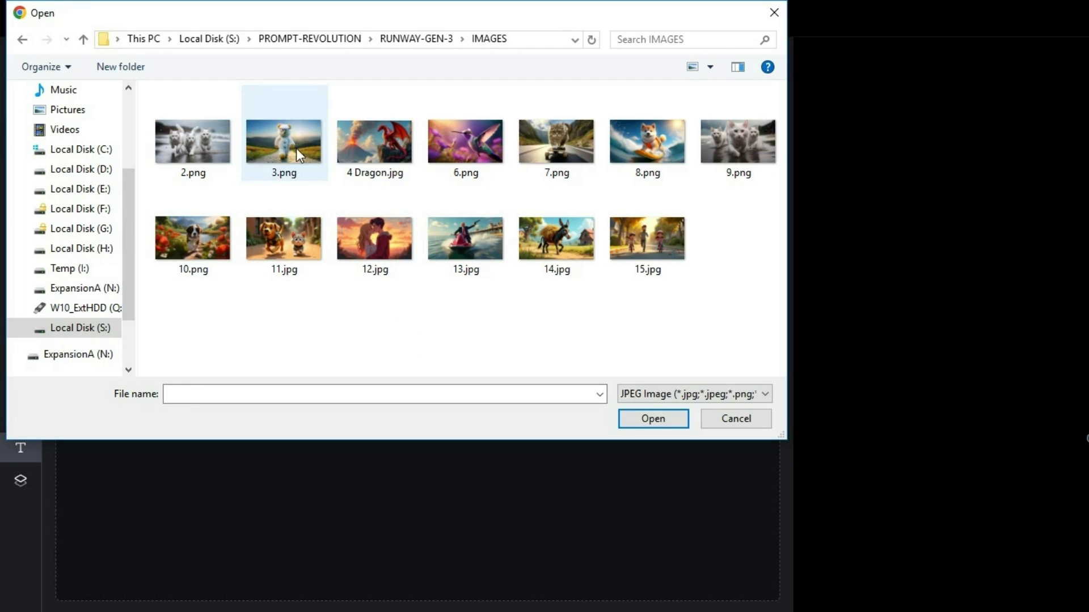
{"action": "left_click", "coordinate": [646, 417]}
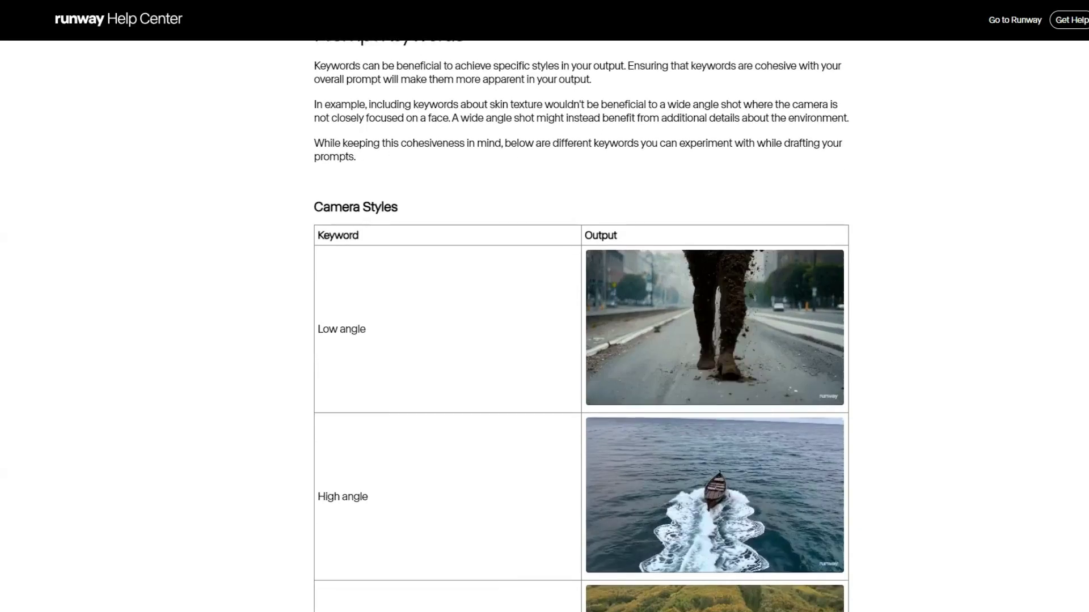
{"action": "scroll", "coordinate": [580, 318], "scroll_direction": "down", "scroll_amount": 4}
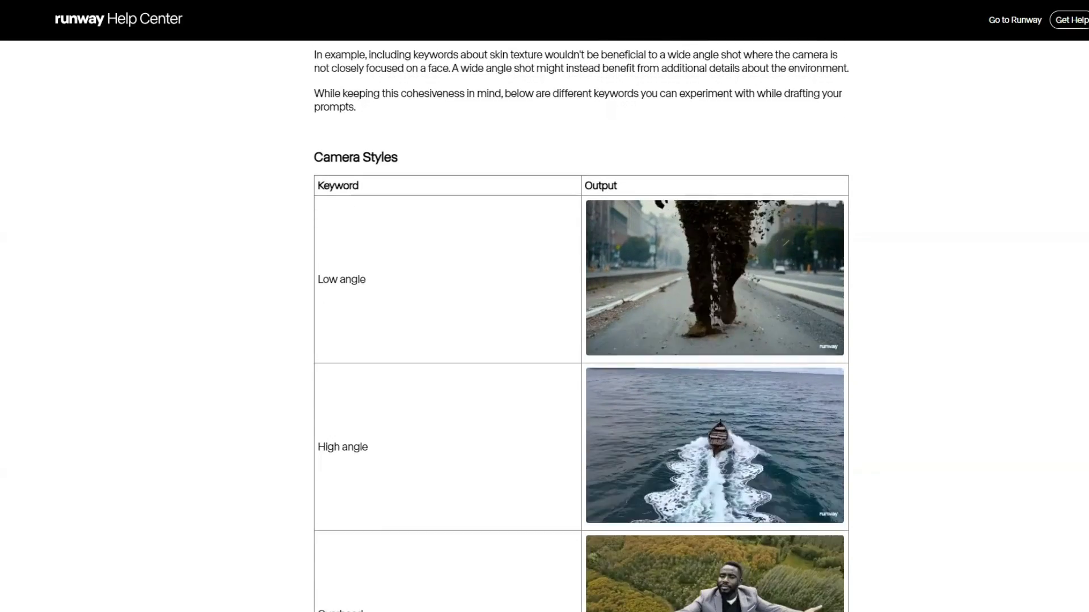
{"action": "scroll", "coordinate": [544, 317], "scroll_direction": "down", "scroll_amount": 4}
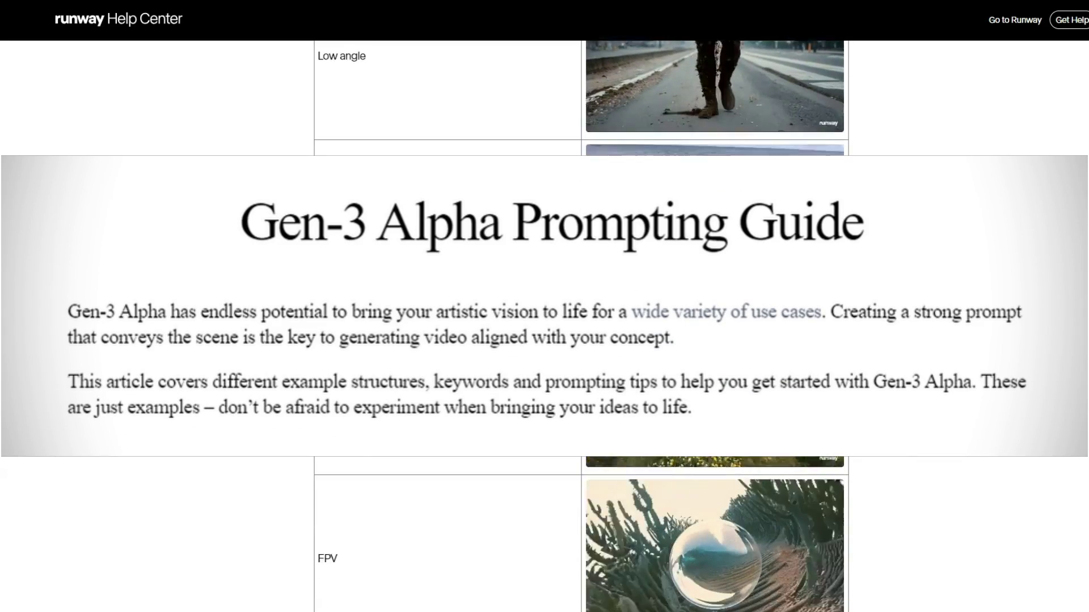
{"action": "scroll", "coordinate": [581, 317], "scroll_direction": "down", "scroll_amount": 3}
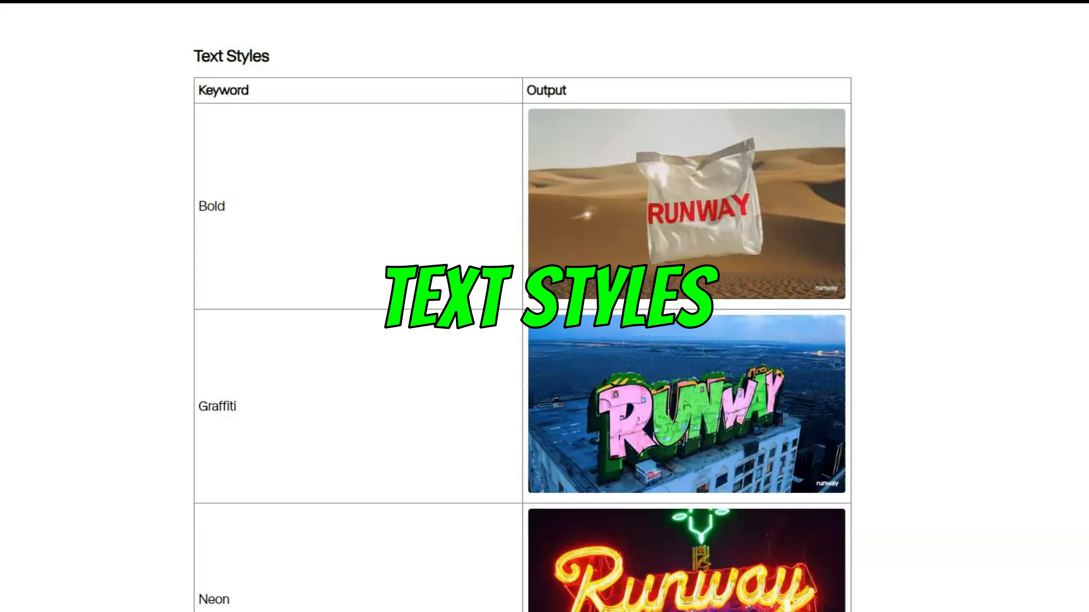
{"action": "scroll", "coordinate": [521, 318], "scroll_direction": "down", "scroll_amount": 1}
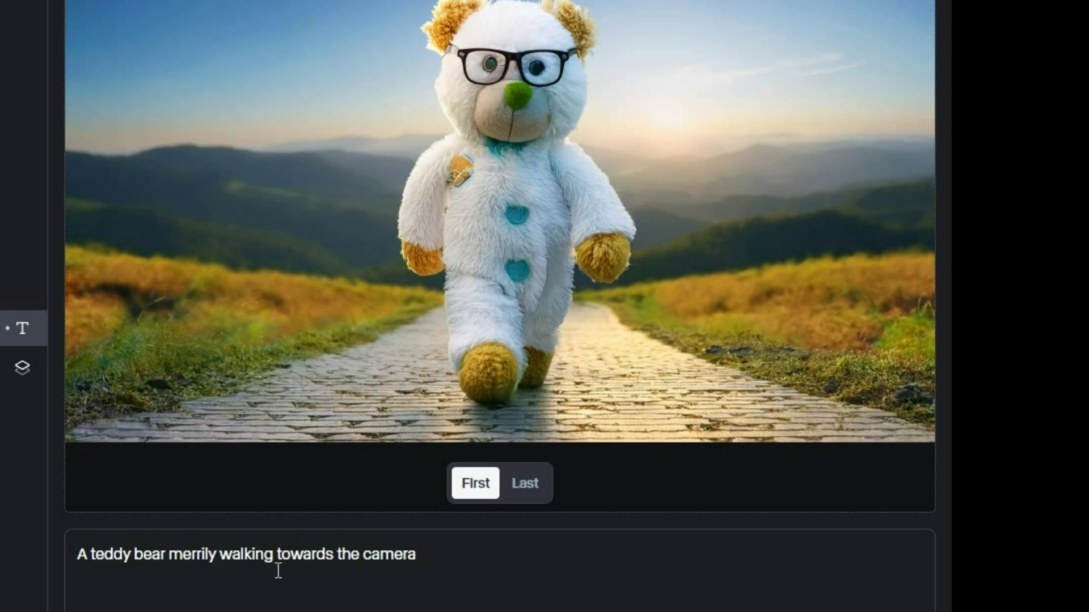
- Finish the teddy bear walking prompt, set duration to 10 seconds and generate the clip
{"action": "type", "text": "."}
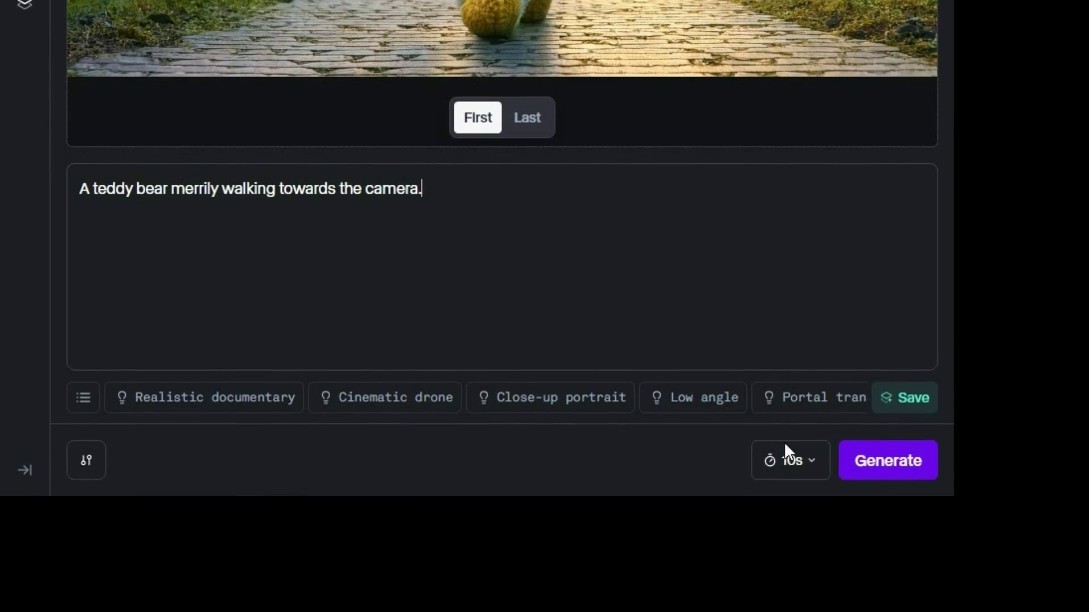
{"action": "left_click", "coordinate": [816, 471]}
{"action": "left_click", "coordinate": [804, 389]}
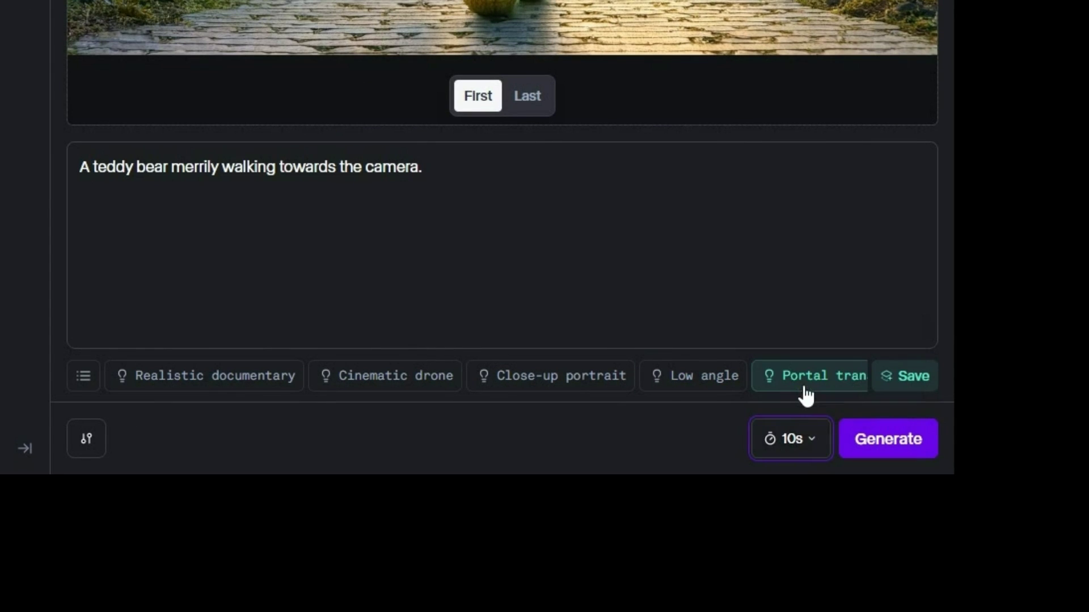
{"action": "left_click", "coordinate": [876, 438]}
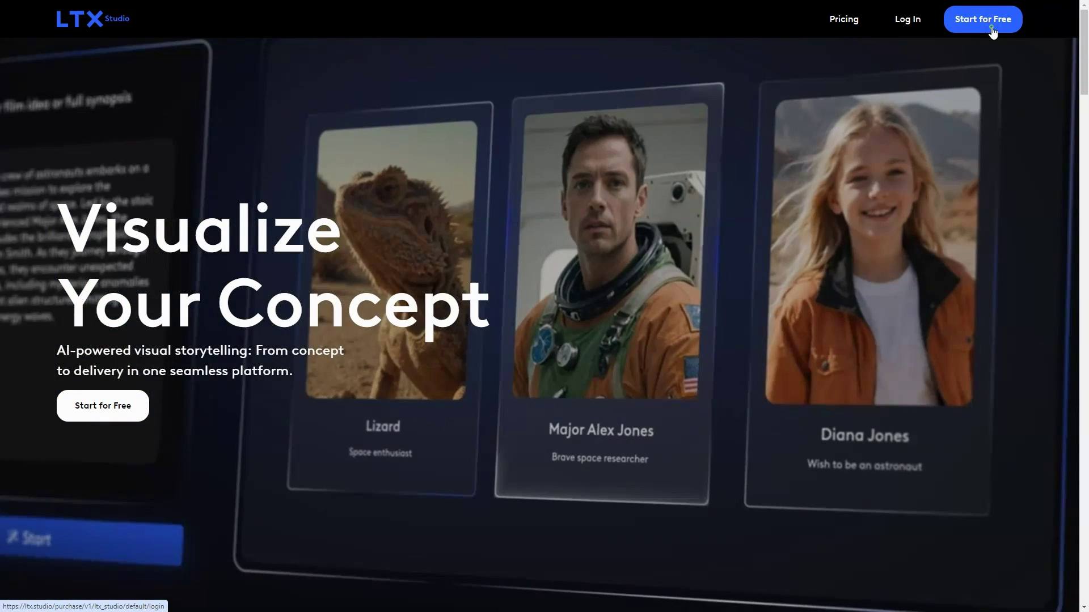
- Launch the LTX Studio app from the homepage's Start for Free button
{"action": "left_click", "coordinate": [991, 28]}
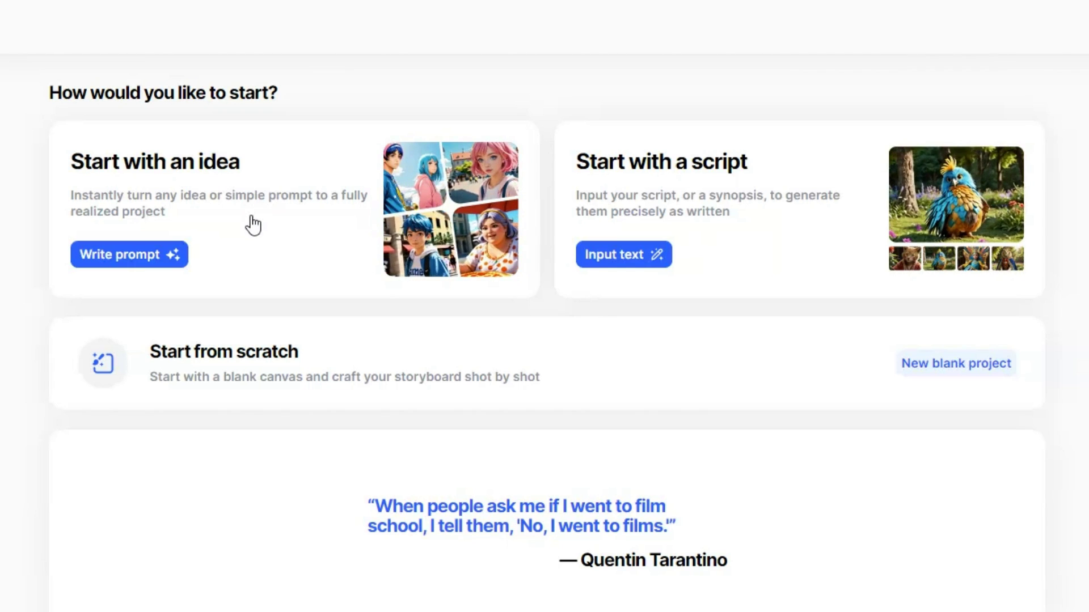
- Generate a project from the idea 'A fluffy white stuffed teddy bear as part of a swat team.'
{"action": "left_click", "coordinate": [144, 263]}
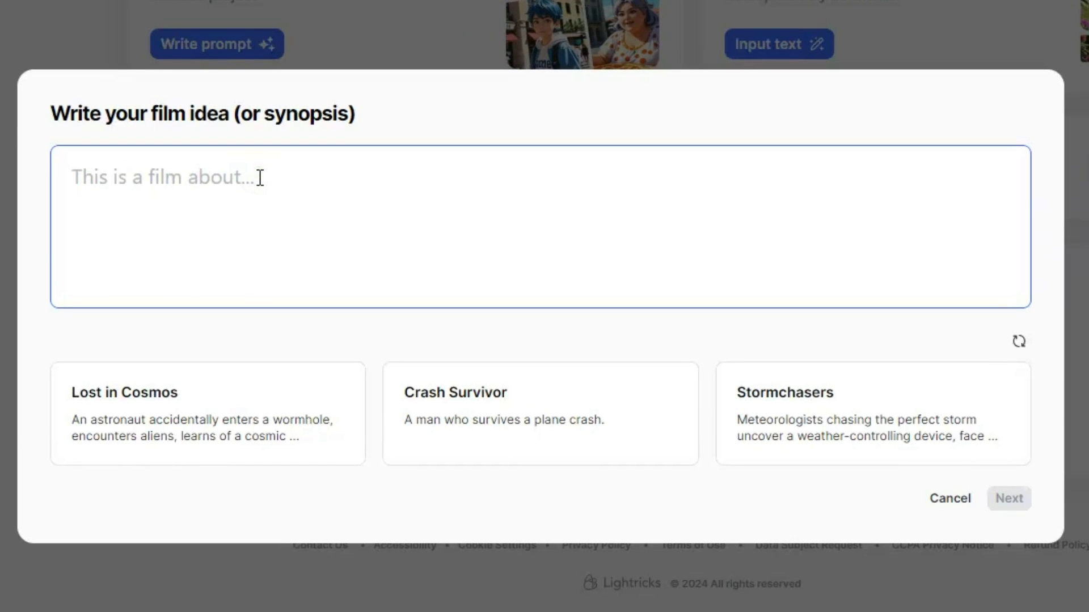
{"action": "type", "text": "A fl"}
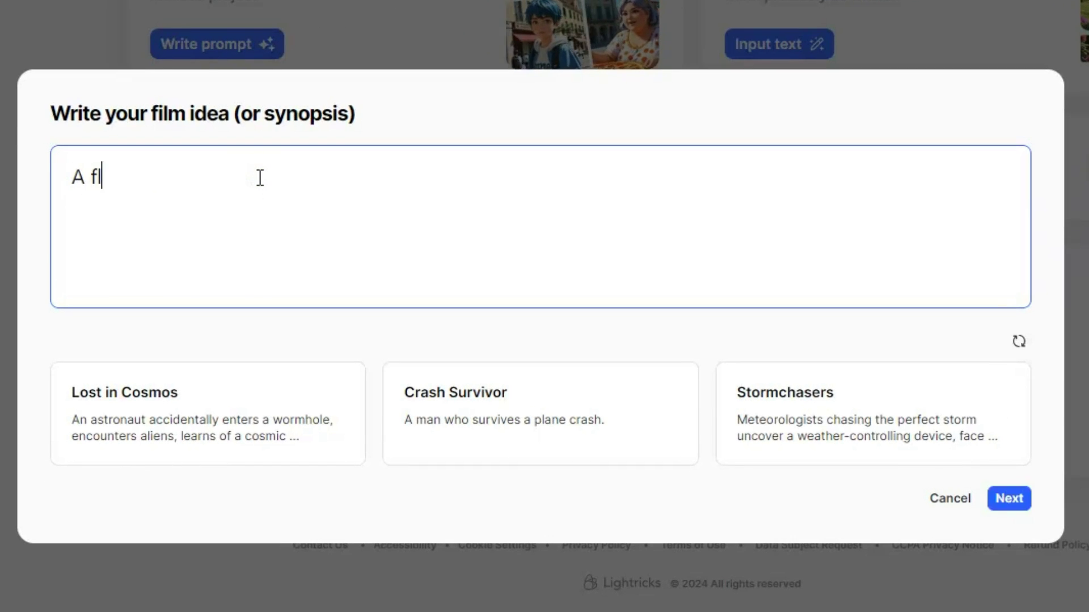
{"action": "type", "text": "uffy white stuffed teddy bear as part of a swat team."}
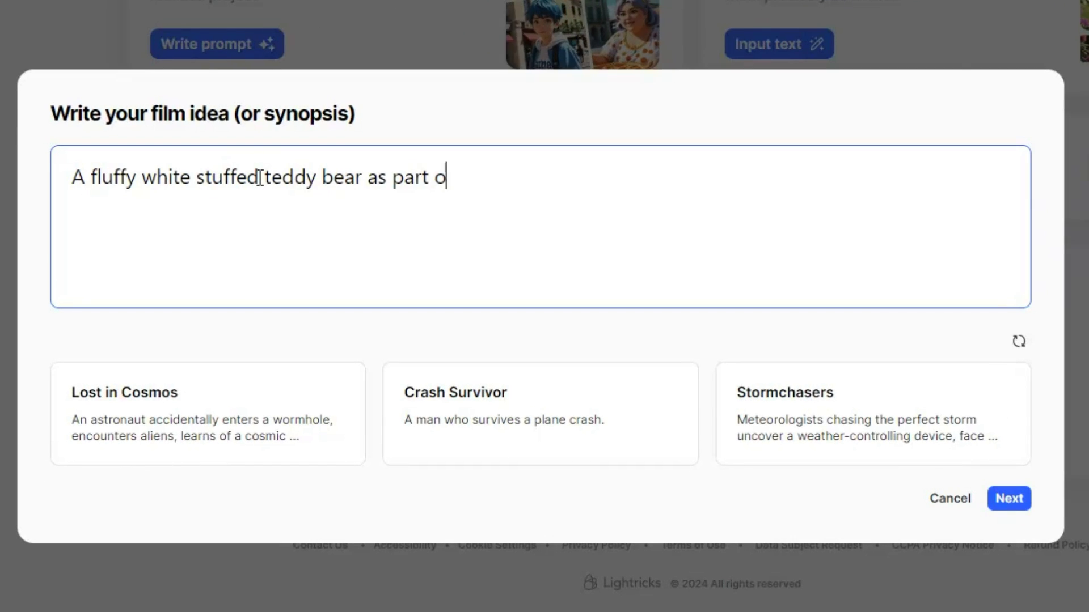
{"action": "left_click", "coordinate": [1009, 501]}
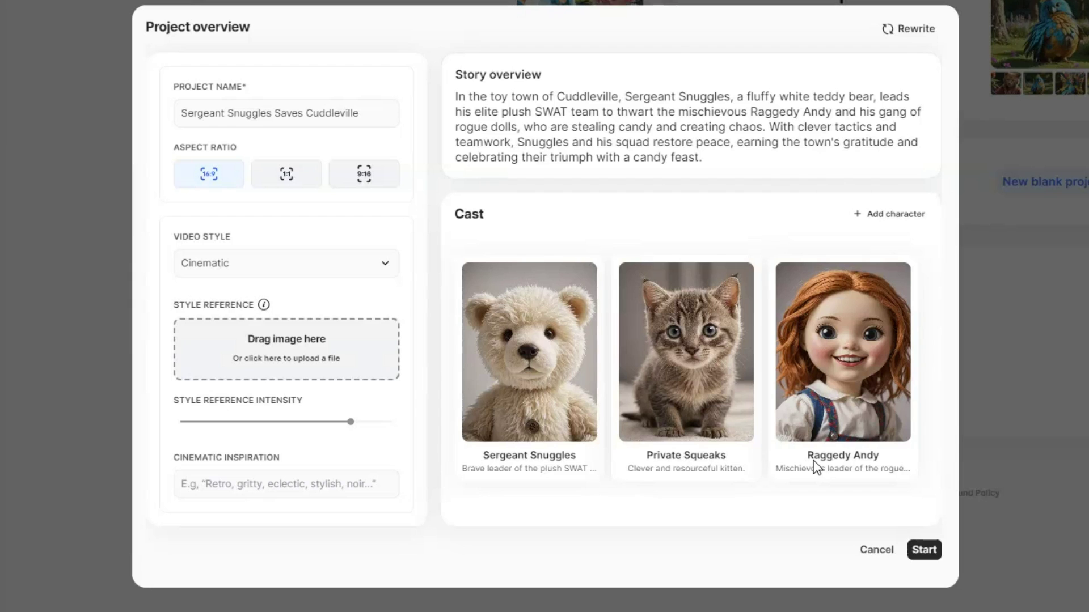
- Try the Anime and Comic book video styles, settling on Anime
{"action": "left_click", "coordinate": [385, 264]}
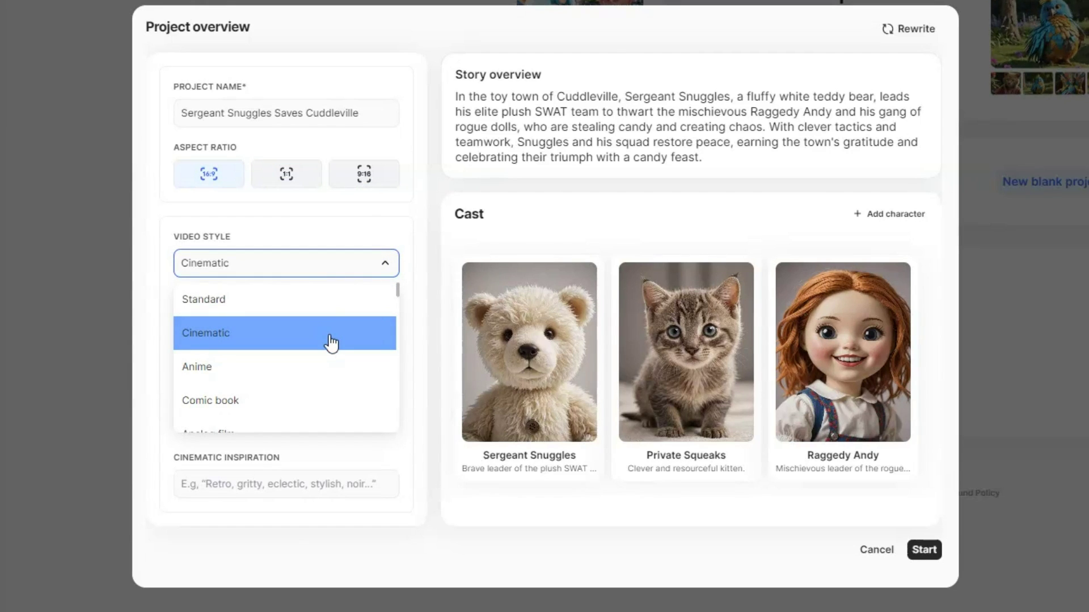
{"action": "left_click", "coordinate": [330, 364]}
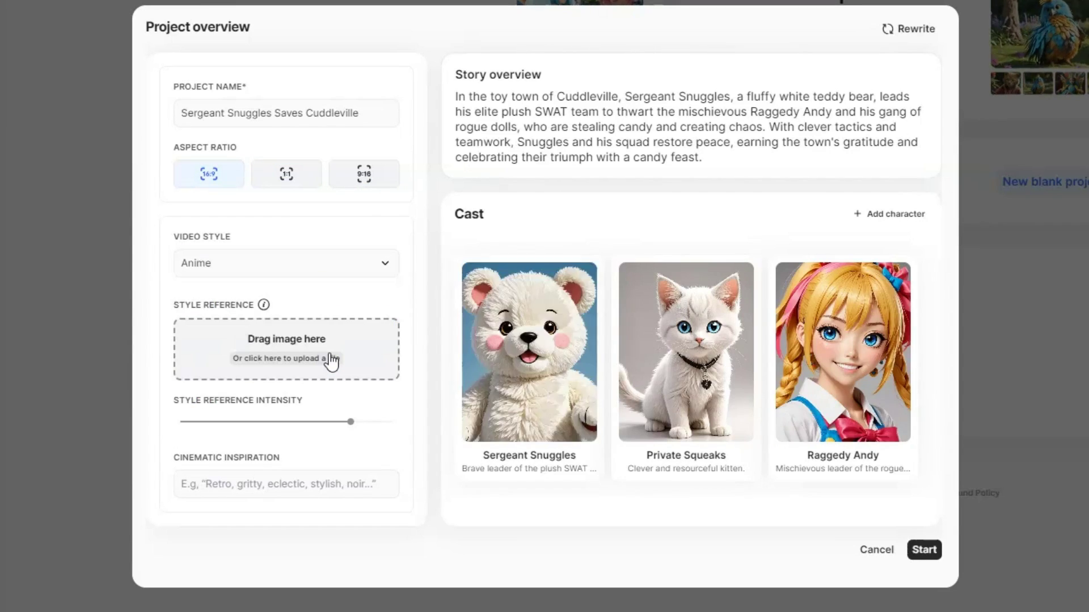
{"action": "left_click", "coordinate": [332, 263]}
{"action": "left_click", "coordinate": [282, 397]}
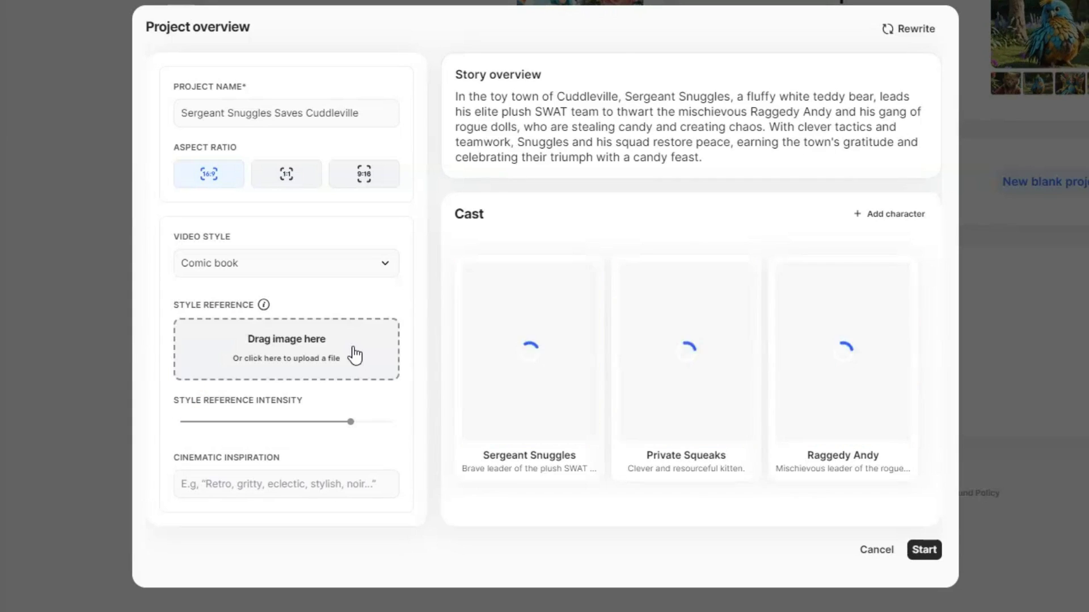
{"action": "left_click", "coordinate": [353, 269]}
{"action": "scroll", "coordinate": [386, 352], "scroll_direction": "down", "scroll_amount": 10}
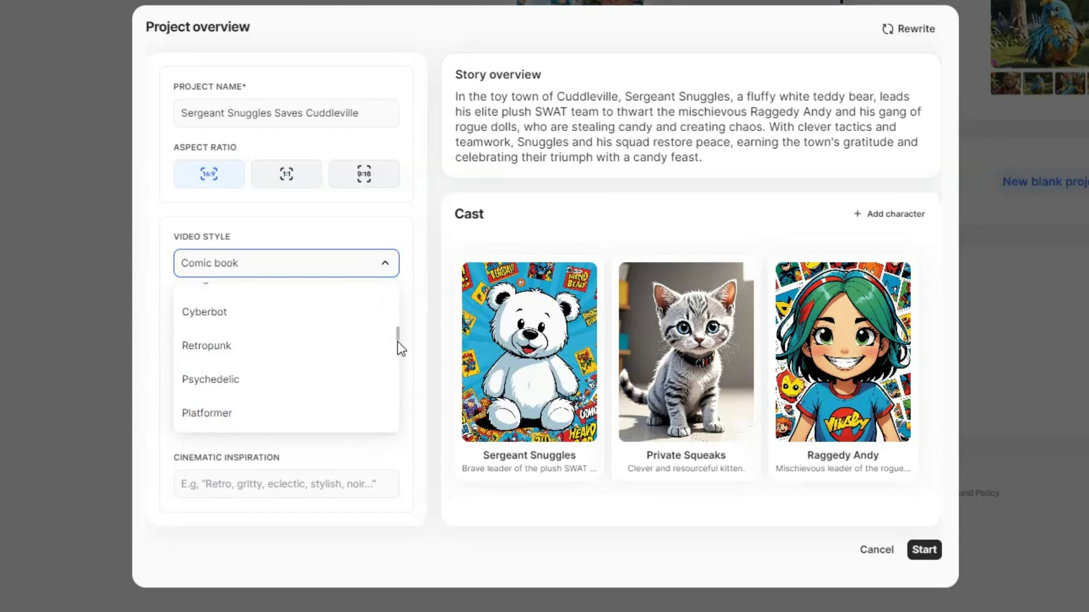
{"action": "scroll", "coordinate": [375, 361], "scroll_direction": "up", "scroll_amount": 10}
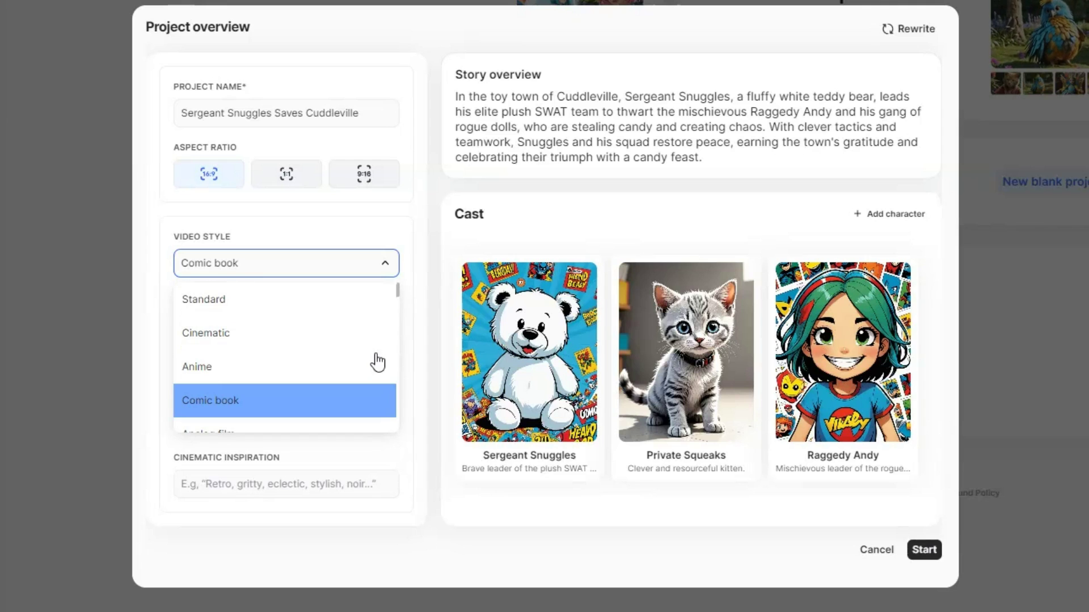
{"action": "left_click", "coordinate": [297, 369]}
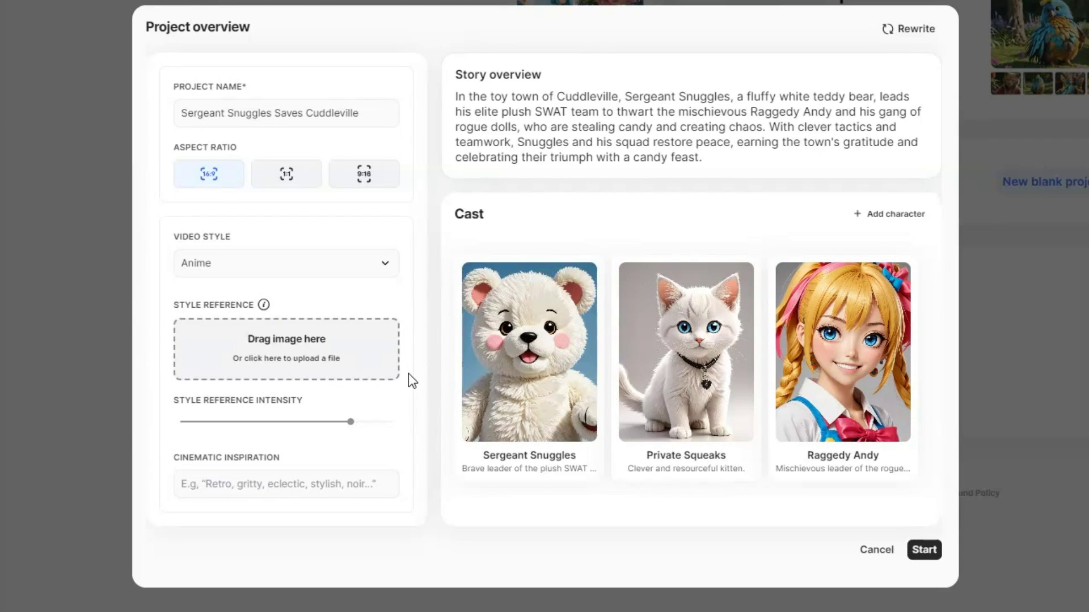
- Load 3.png as the style reference, set its intensity and regenerate the cast
{"action": "left_click", "coordinate": [373, 352]}
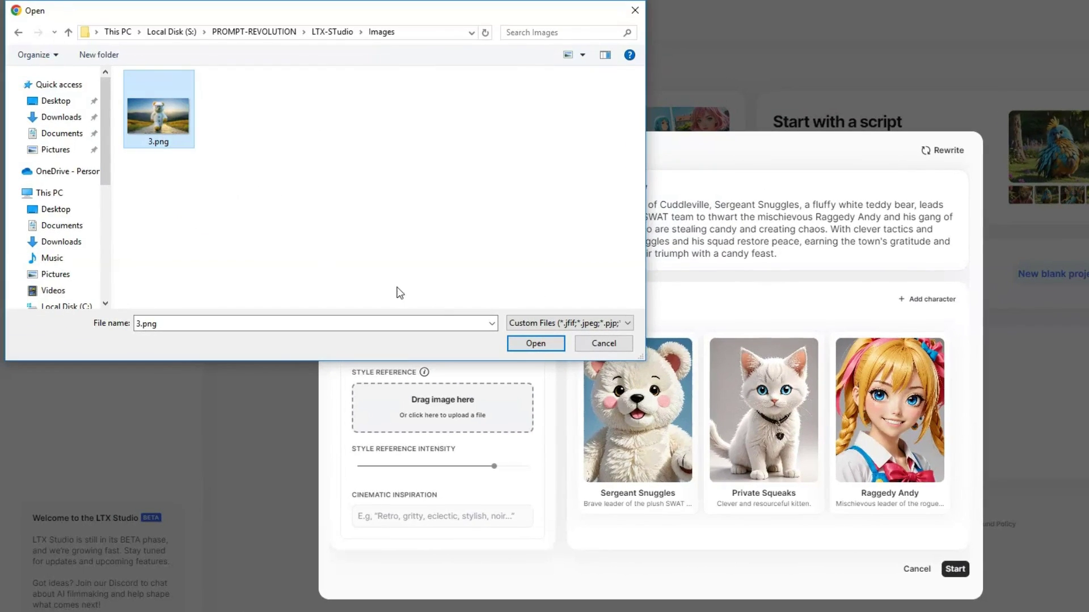
{"action": "left_click", "coordinate": [535, 343]}
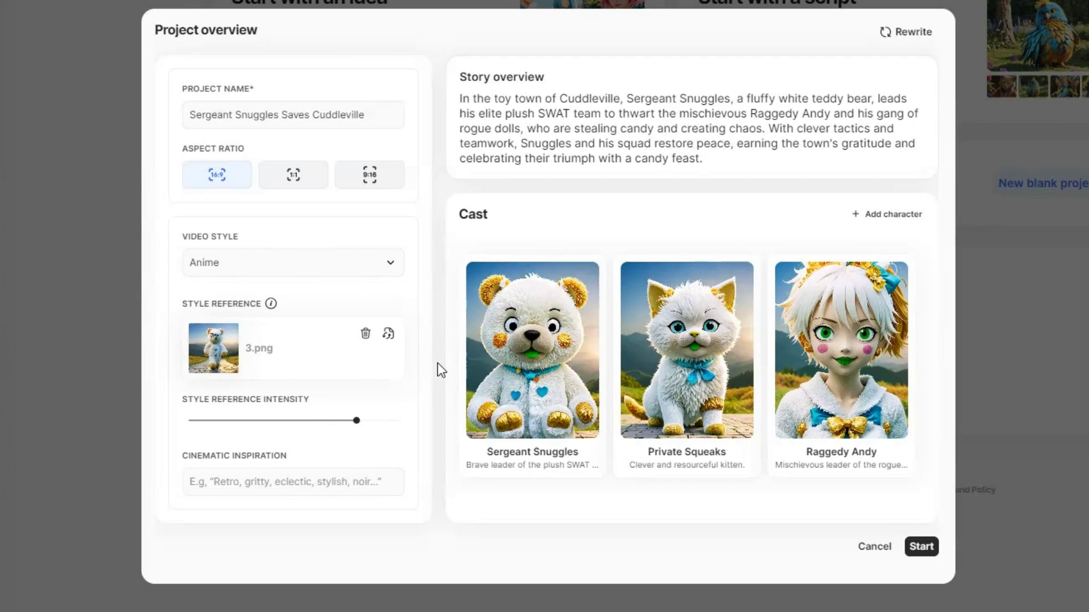
{"action": "left_click", "coordinate": [288, 425]}
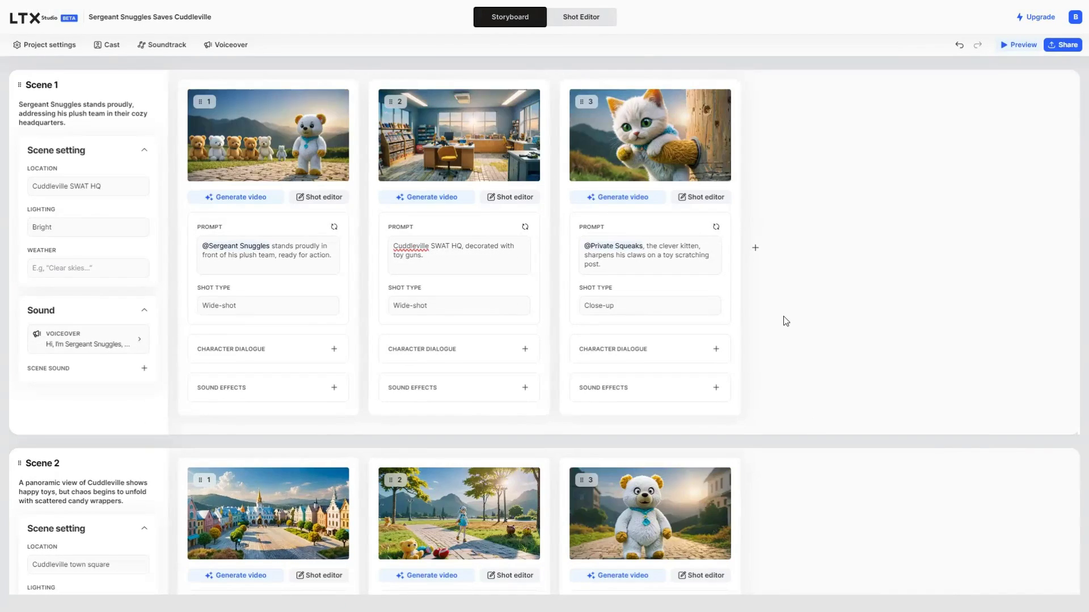
{"action": "scroll", "coordinate": [786, 321], "scroll_direction": "down", "scroll_amount": 10}
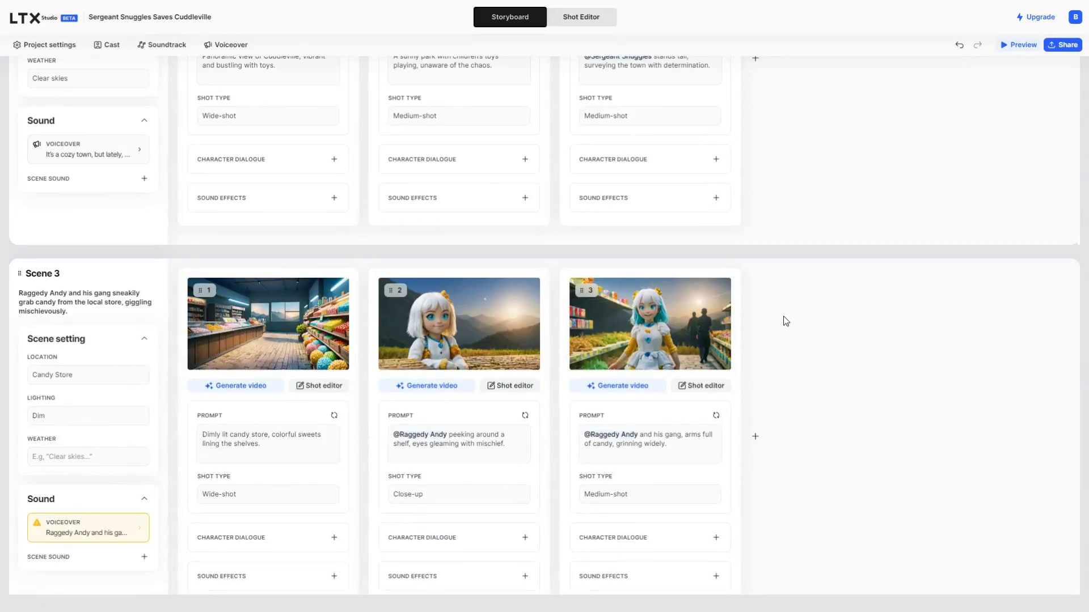
{"action": "scroll", "coordinate": [785, 321], "scroll_direction": "up", "scroll_amount": 4}
{"action": "scroll", "coordinate": [785, 321], "scroll_direction": "up", "scroll_amount": 5}
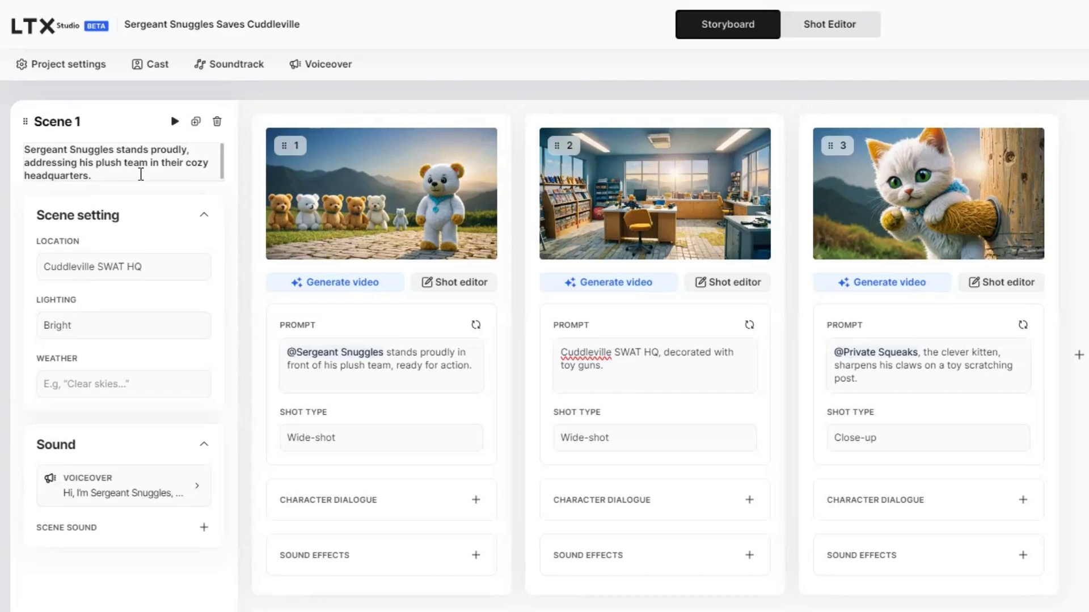
{"action": "left_click", "coordinate": [151, 486]}
{"action": "left_click", "coordinate": [390, 484]}
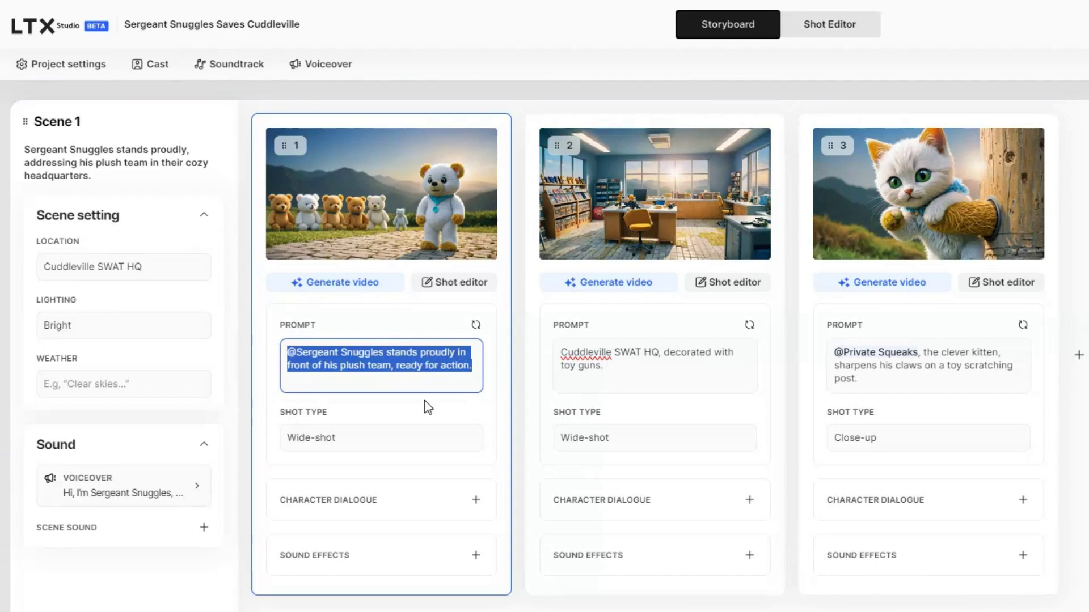
{"action": "left_click", "coordinate": [414, 440]}
{"action": "left_click", "coordinate": [408, 407]}
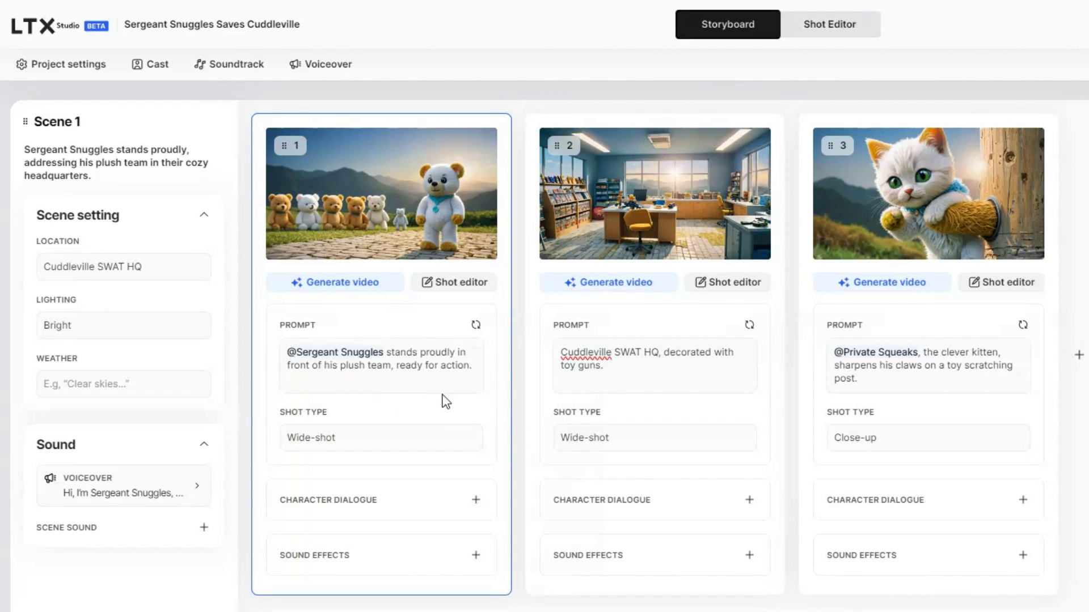
- Rewrite shot 2's prompt so the SWAT HQ is decorated with toys, not toy guns
{"action": "left_click", "coordinate": [732, 284]}
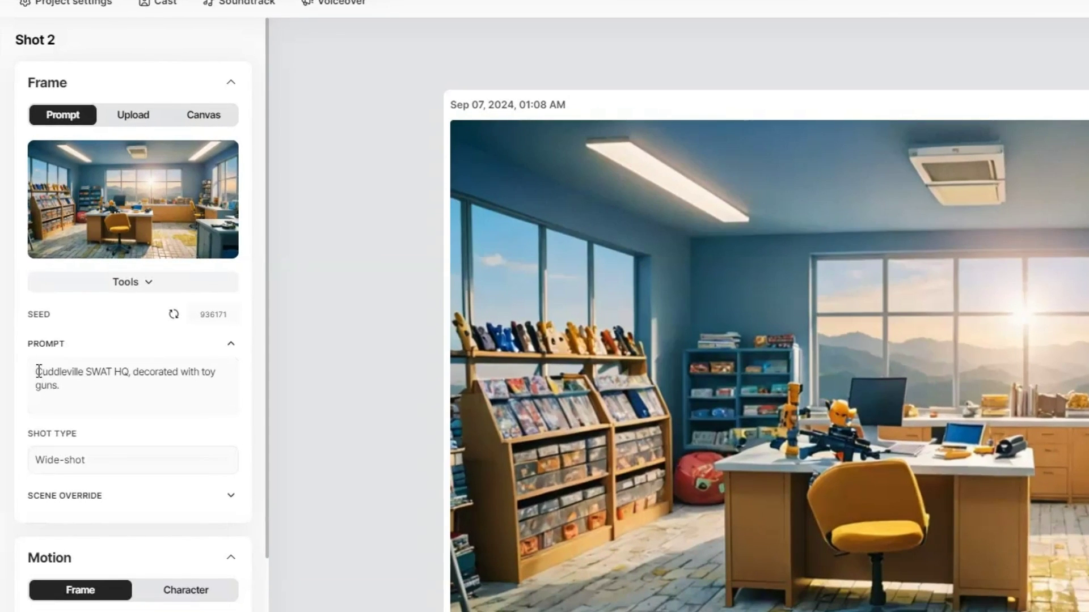
{"action": "left_click_drag", "start_coordinate": [38, 371], "coordinate": [97, 386]}
{"action": "scroll", "coordinate": [108, 374], "scroll_direction": "down", "scroll_amount": 2}
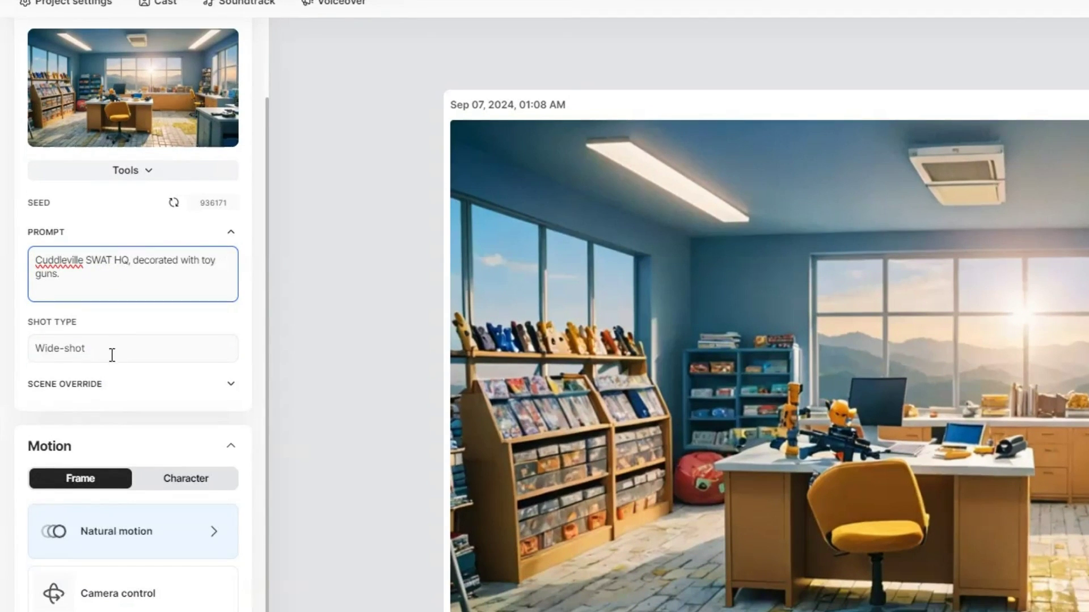
- Review shot 2's shot type and motion presets, keeping Natural motion, then return to the storyboard
{"action": "left_click", "coordinate": [97, 344]}
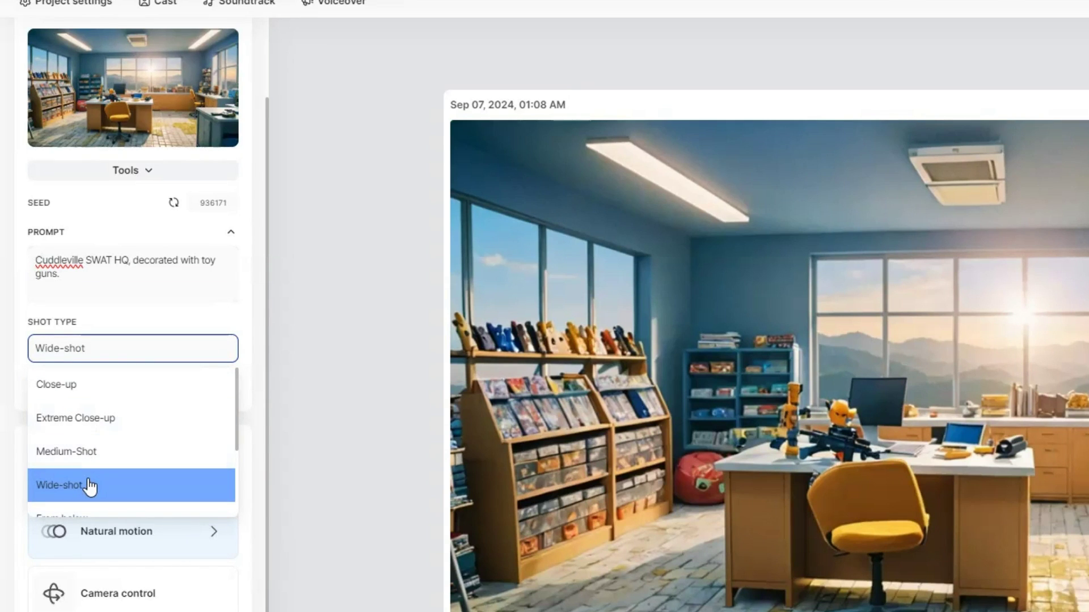
{"action": "left_click", "coordinate": [146, 320]}
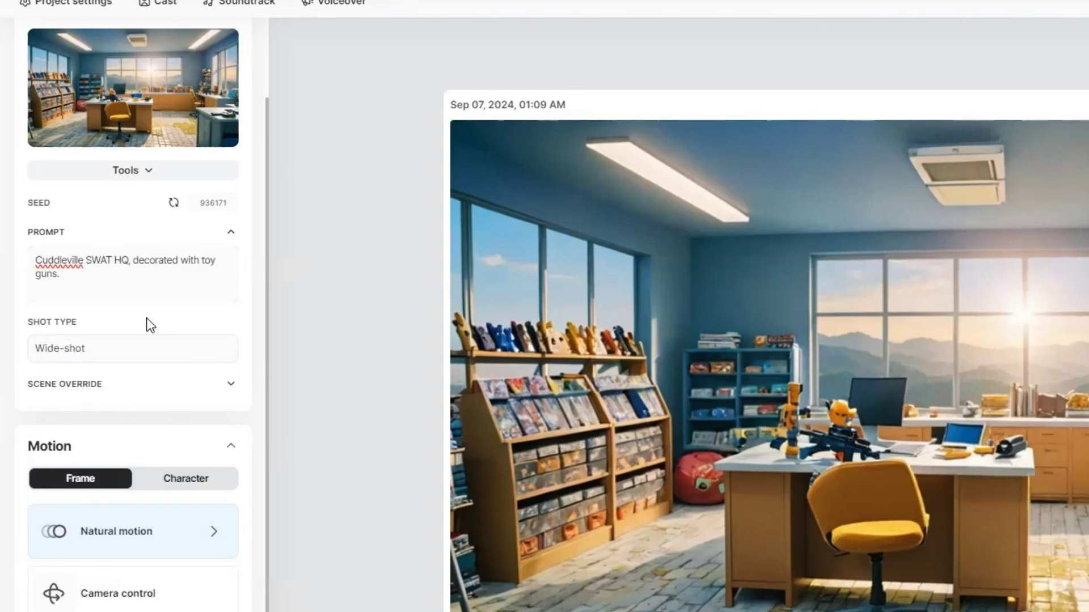
{"action": "scroll", "coordinate": [146, 320], "scroll_direction": "down", "scroll_amount": 3}
{"action": "left_click", "coordinate": [218, 340]}
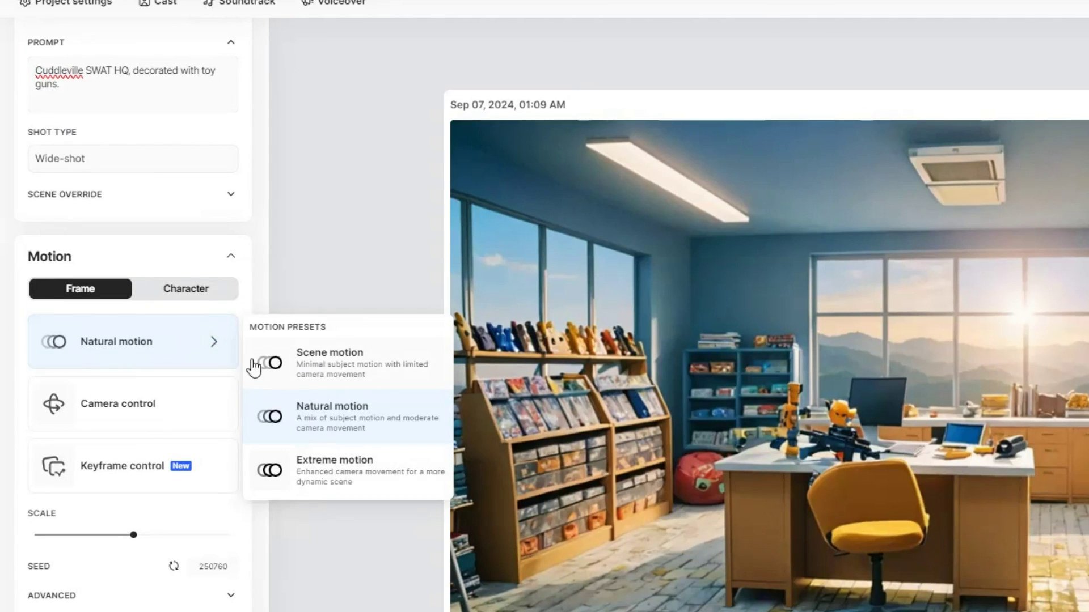
{"action": "left_click", "coordinate": [218, 354]}
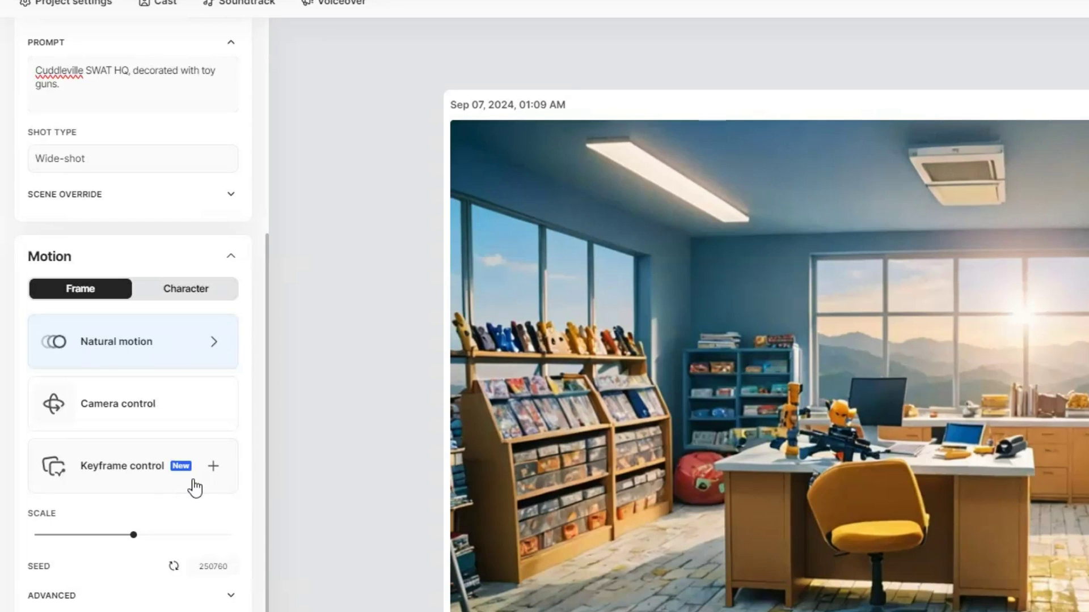
{"action": "scroll", "coordinate": [121, 393], "scroll_direction": "up", "scroll_amount": 5}
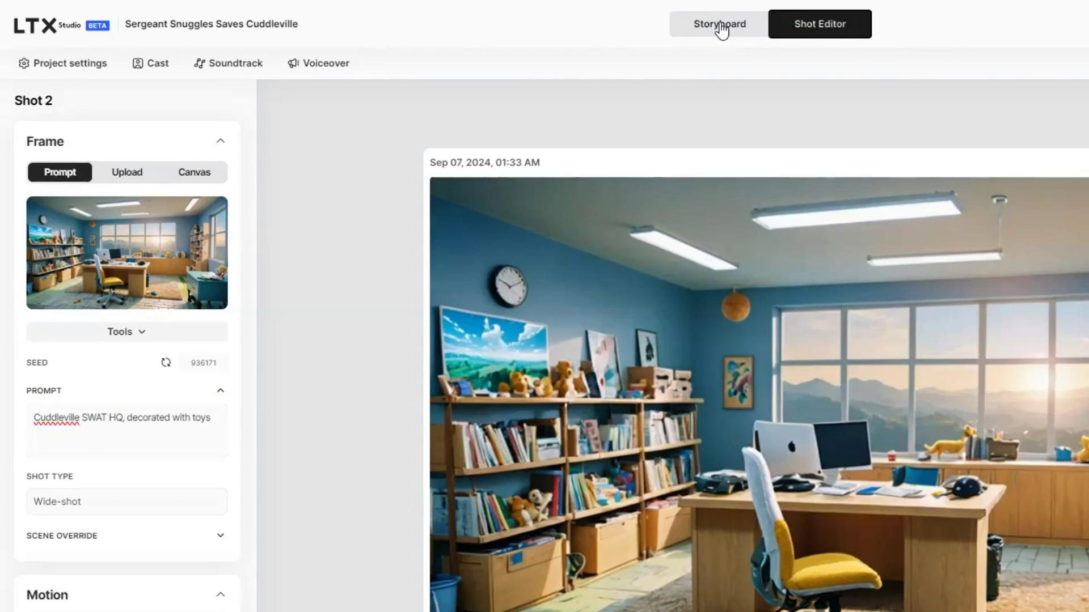
{"action": "left_click", "coordinate": [720, 27]}
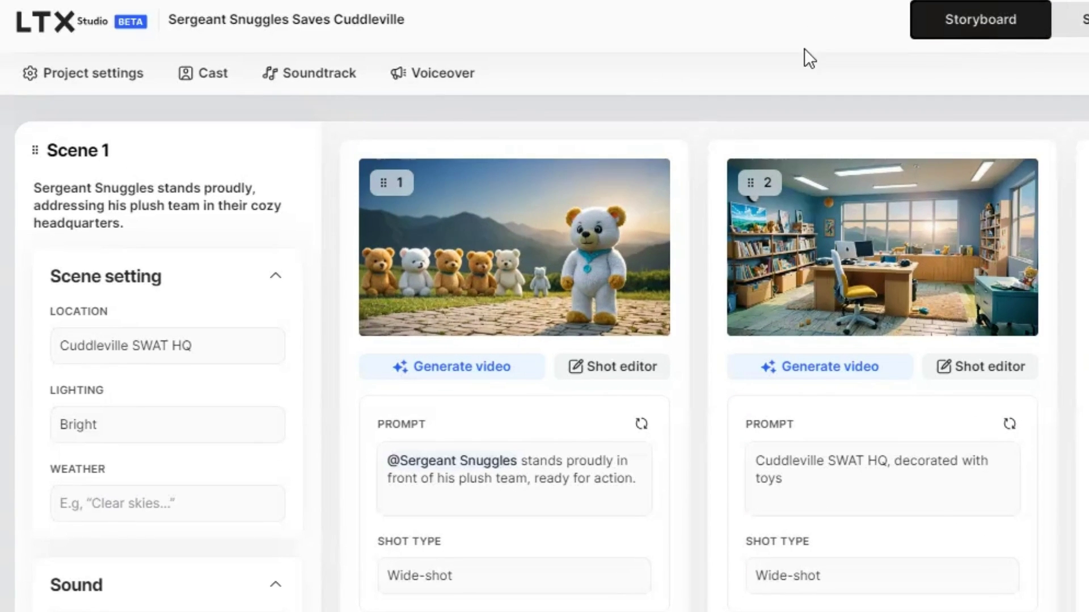
- Try narrator and Sergeant Snuggles voiceover options, closing without applying them
{"action": "left_click", "coordinate": [432, 72]}
{"action": "left_click", "coordinate": [601, 227]}
{"action": "left_click", "coordinate": [517, 182]}
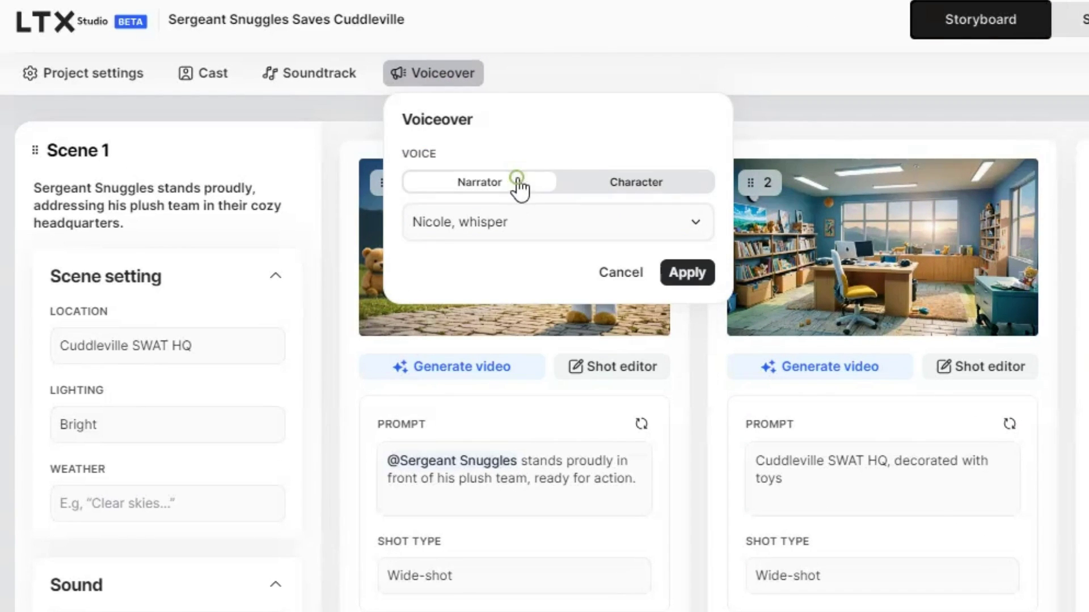
{"action": "left_click", "coordinate": [559, 227]}
{"action": "left_click", "coordinate": [620, 187]}
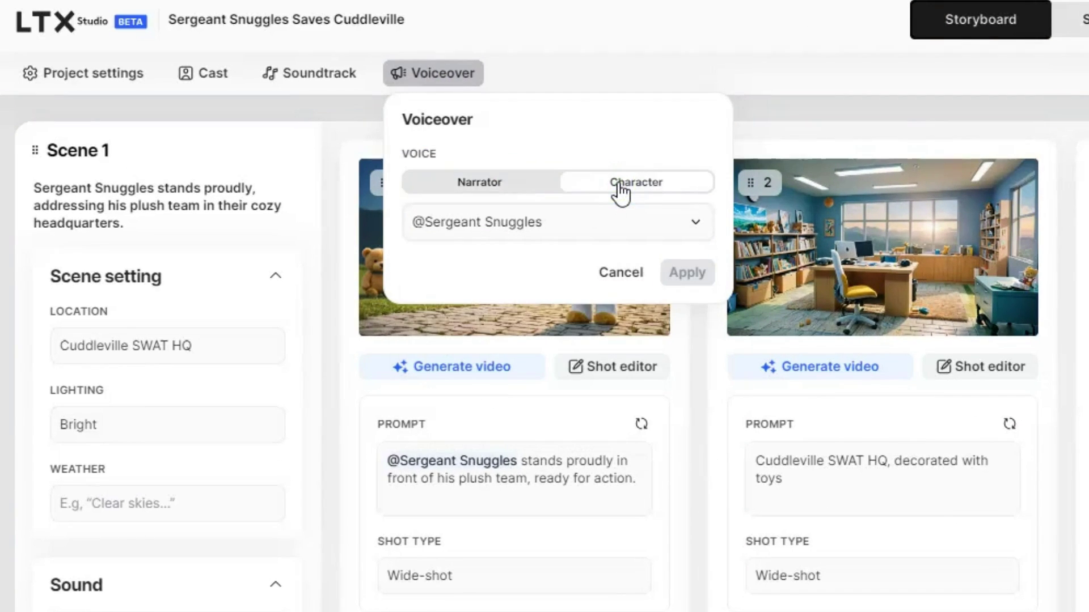
{"action": "left_click", "coordinate": [624, 275]}
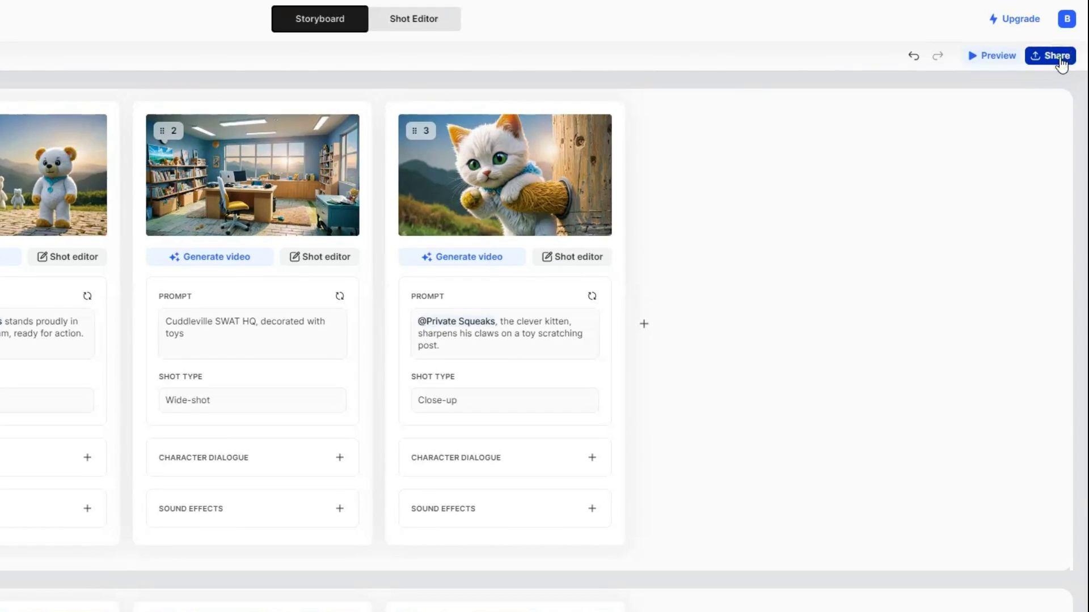
- Render all 27 remaining static shots into videos
{"action": "left_click", "coordinate": [1057, 56]}
{"action": "left_click", "coordinate": [917, 351]}
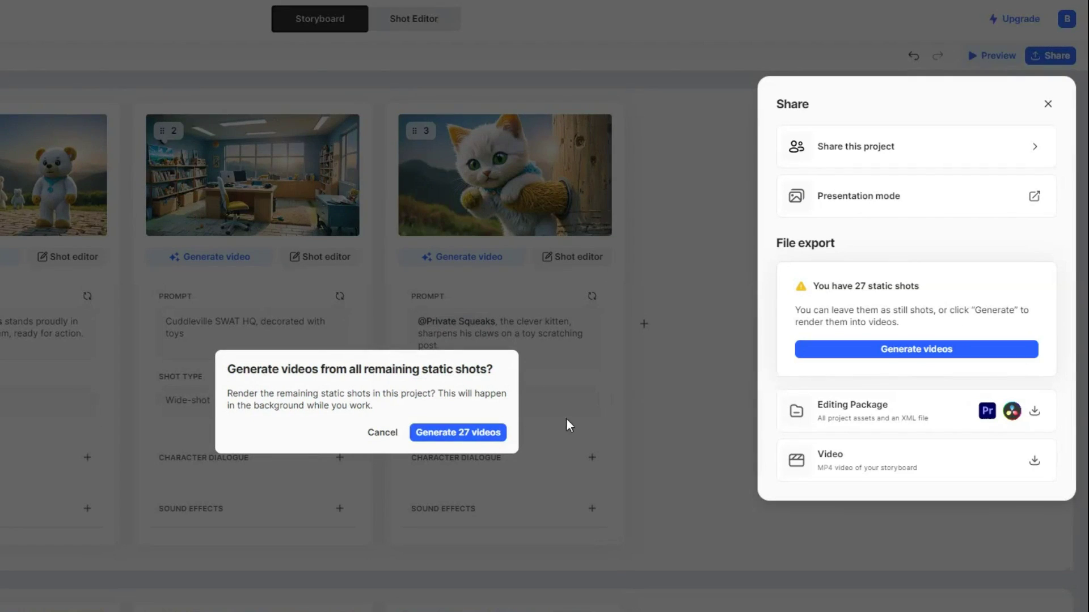
{"action": "left_click", "coordinate": [465, 433]}
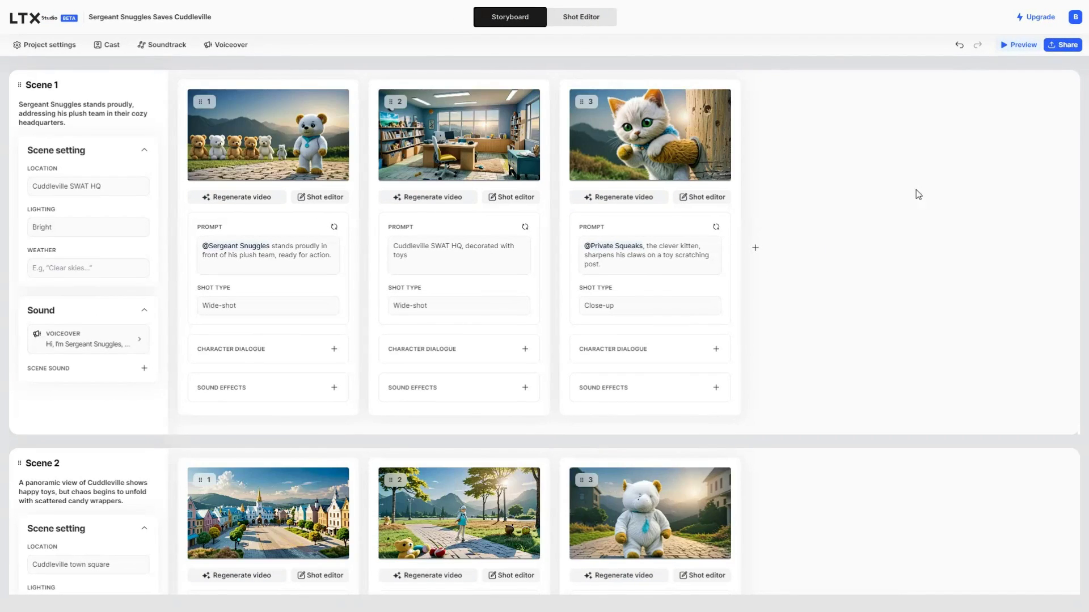
- Download the storyboard as an MP4 video and open the preview
{"action": "left_click", "coordinate": [1067, 47]}
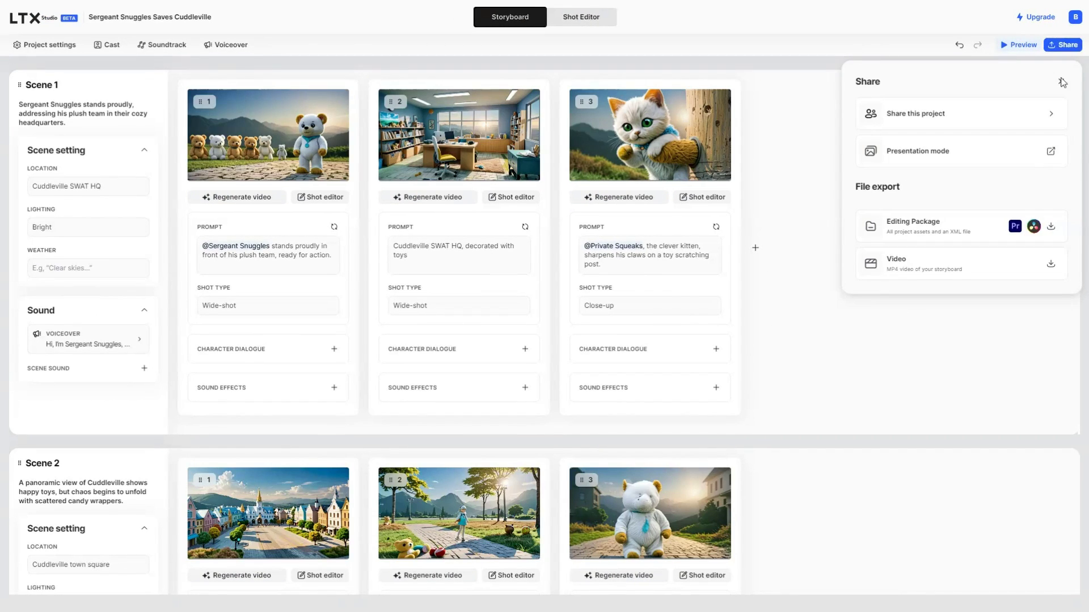
{"action": "left_click", "coordinate": [1050, 265]}
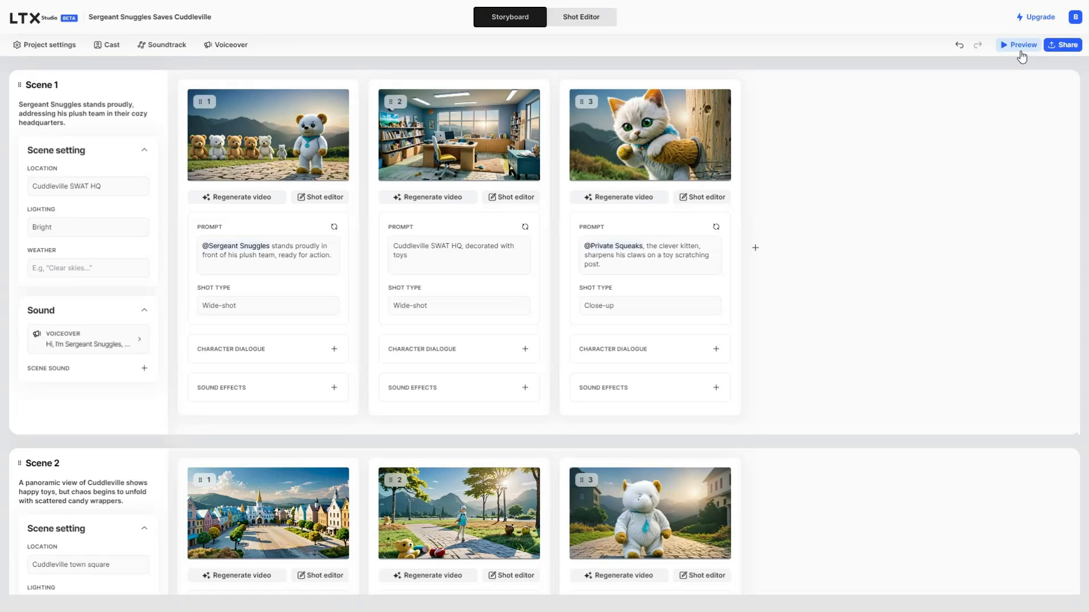
{"action": "left_click", "coordinate": [1020, 47]}
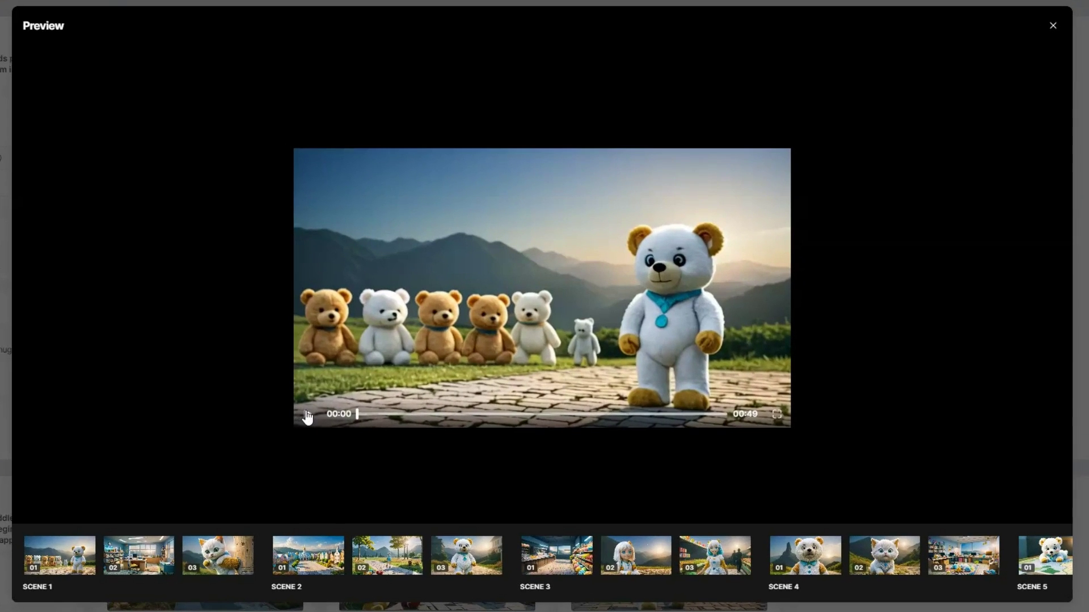
- Play the 49-second Sergeant Snuggles film in the Preview window
{"action": "left_click", "coordinate": [306, 413]}
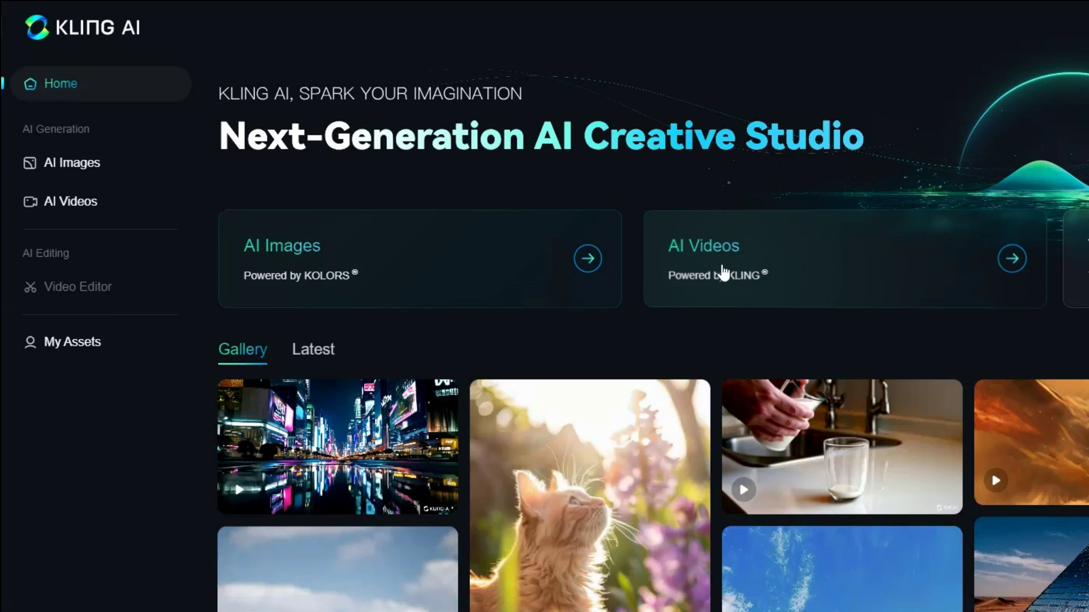
- In Kling AI's AI Videos, switch to Image to Video and view the generating teddy bear clip
{"action": "left_click", "coordinate": [832, 264]}
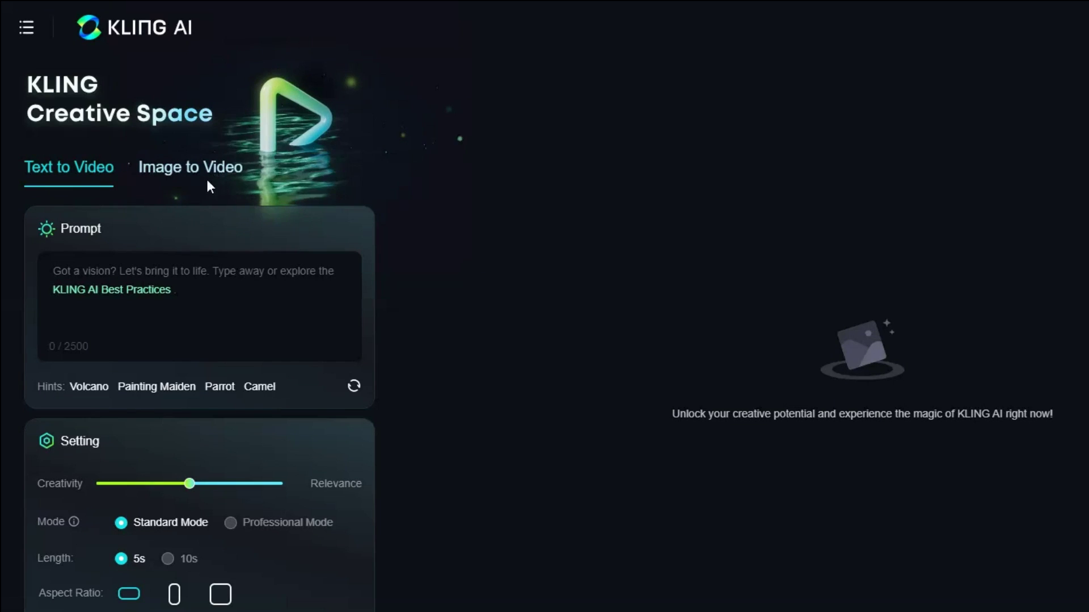
{"action": "left_click", "coordinate": [190, 170]}
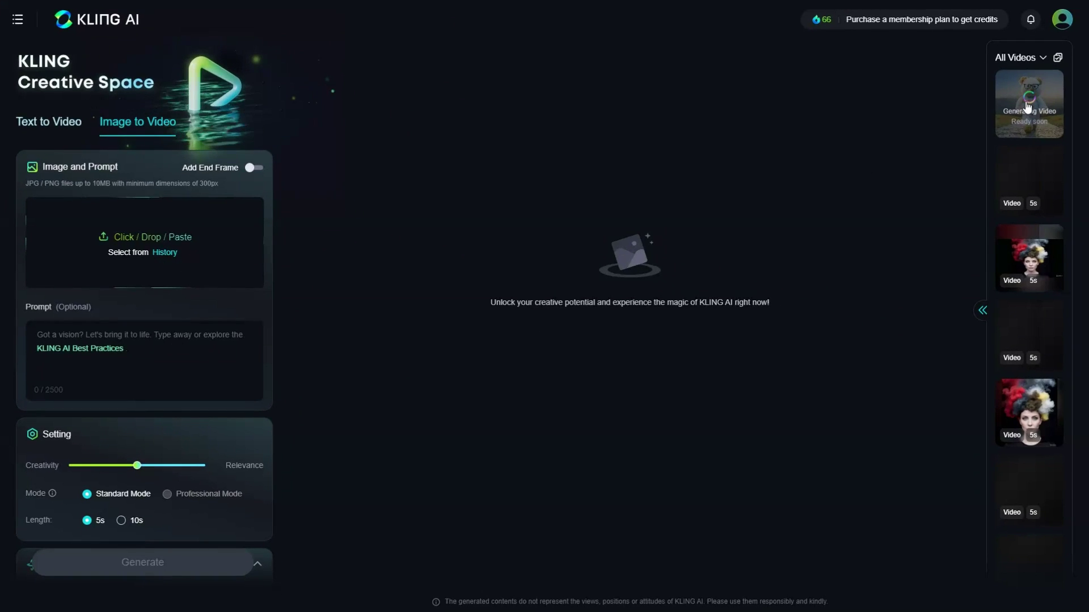
{"action": "left_click", "coordinate": [1046, 100]}
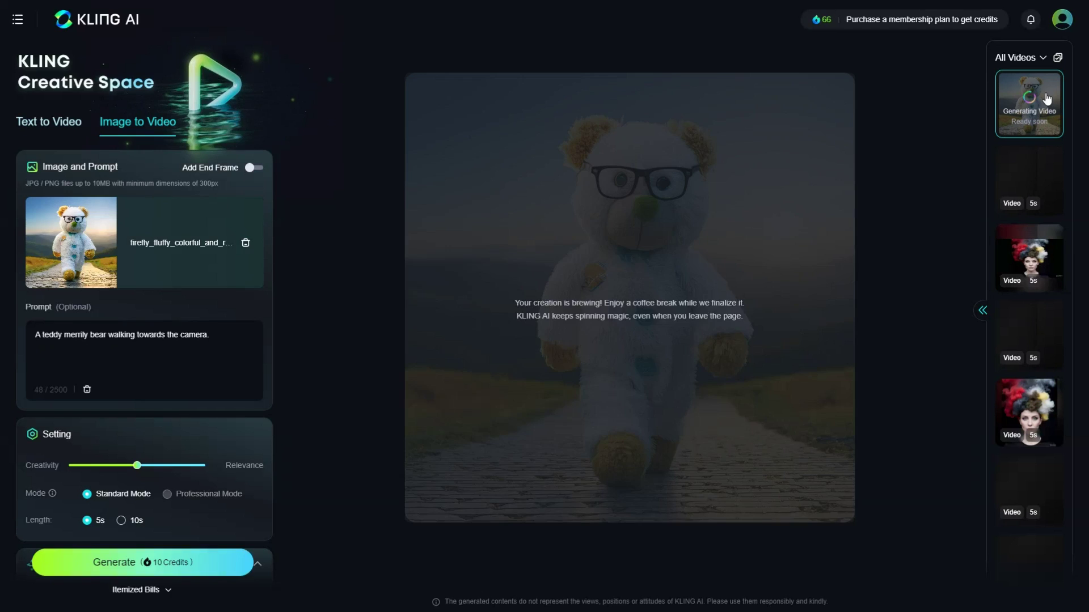